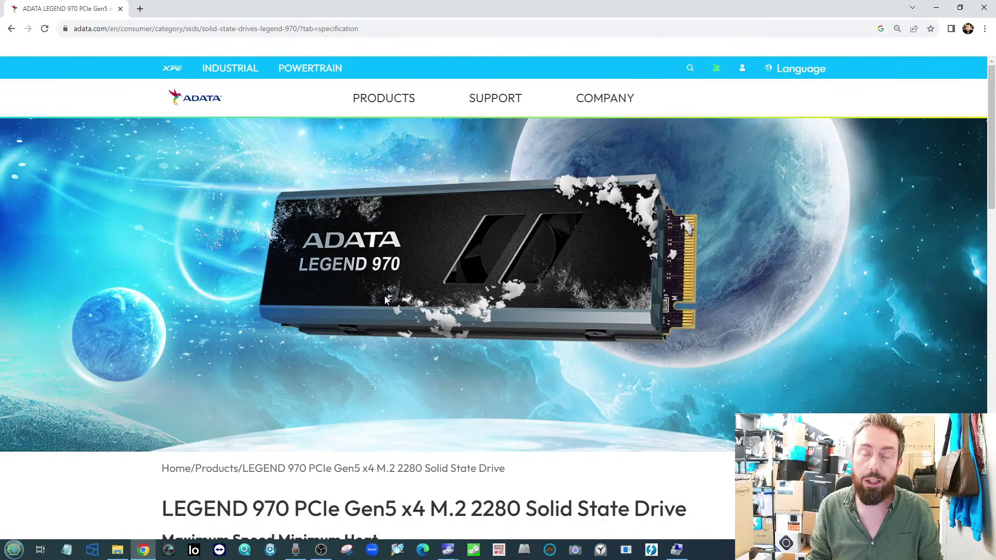
Examine the LEGEND 970 specification table on the ADATA product page and minimize the browser
scroll(320, 310, "down", 2)
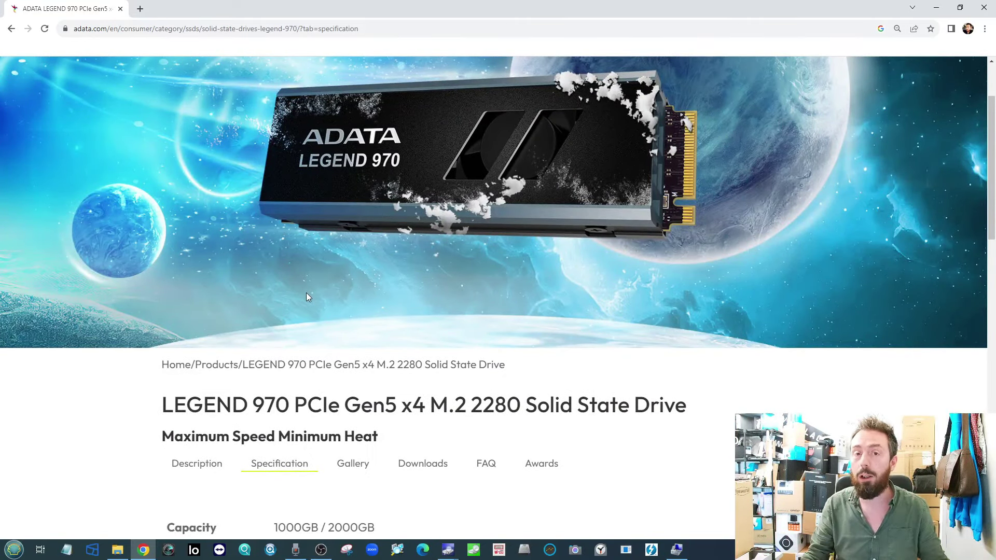
scroll(398, 249, "down", 3)
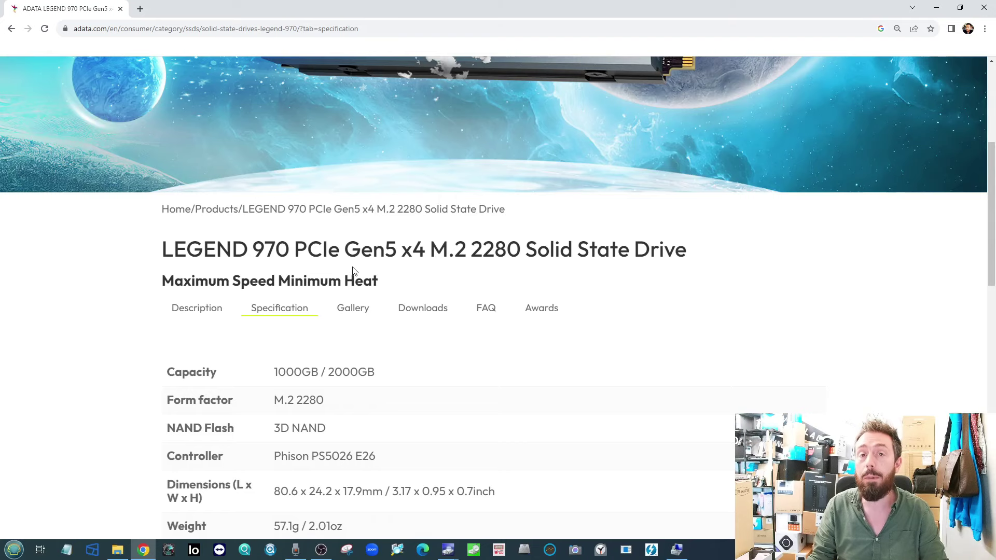
scroll(358, 259, "down", 6)
scroll(363, 249, "down", 3)
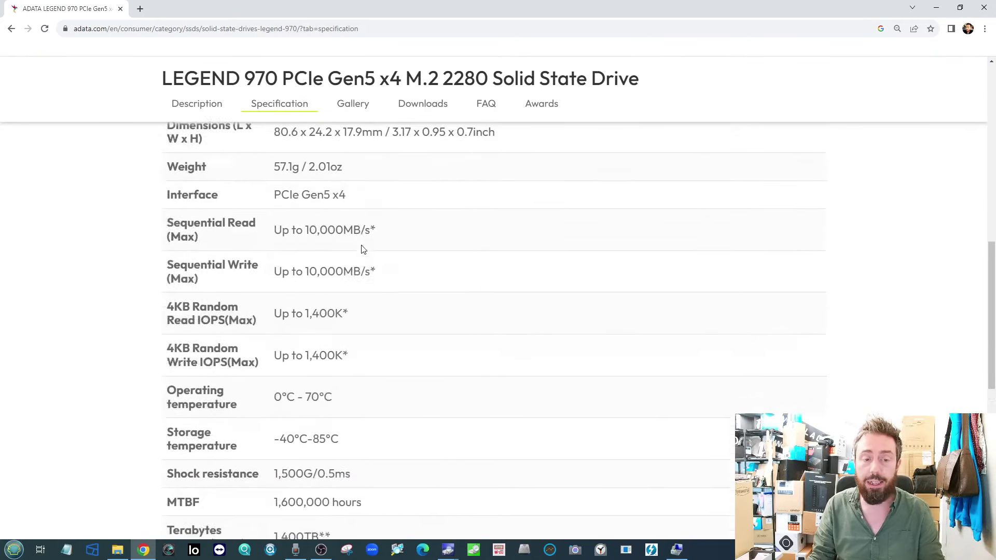
left_click(936, 8)
View the ADATA LEGEND 970's drive details and temperature graph in CrystalDiskInfo, and minimize both windows
left_click(447, 550)
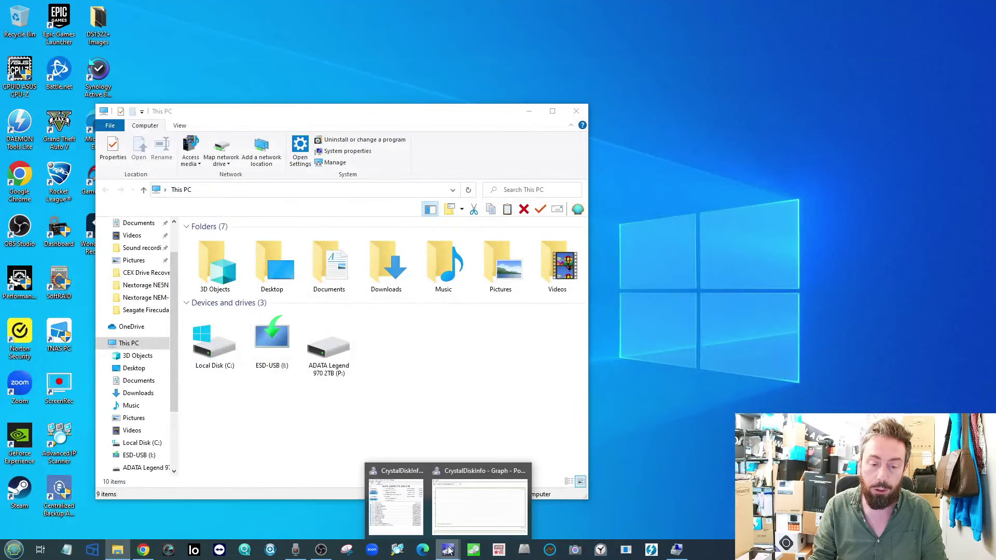
left_click(381, 511)
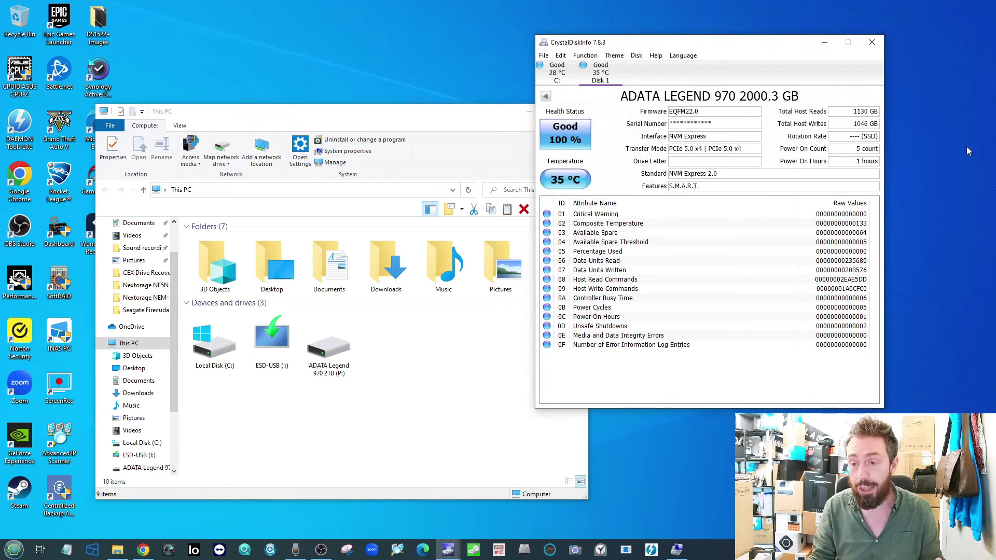
left_click(448, 549)
left_click(492, 525)
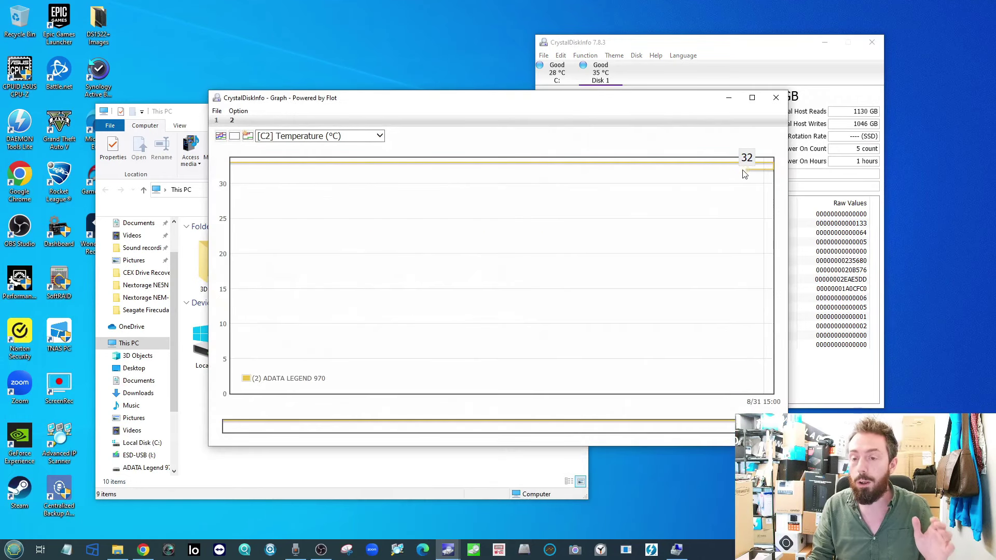
mouse_move(769, 165)
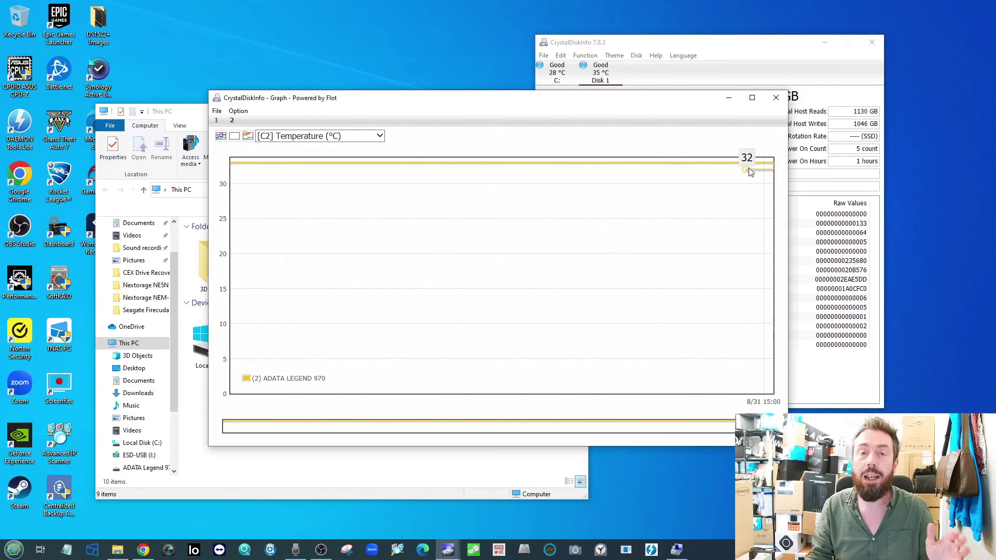
left_click(728, 98)
left_click(824, 43)
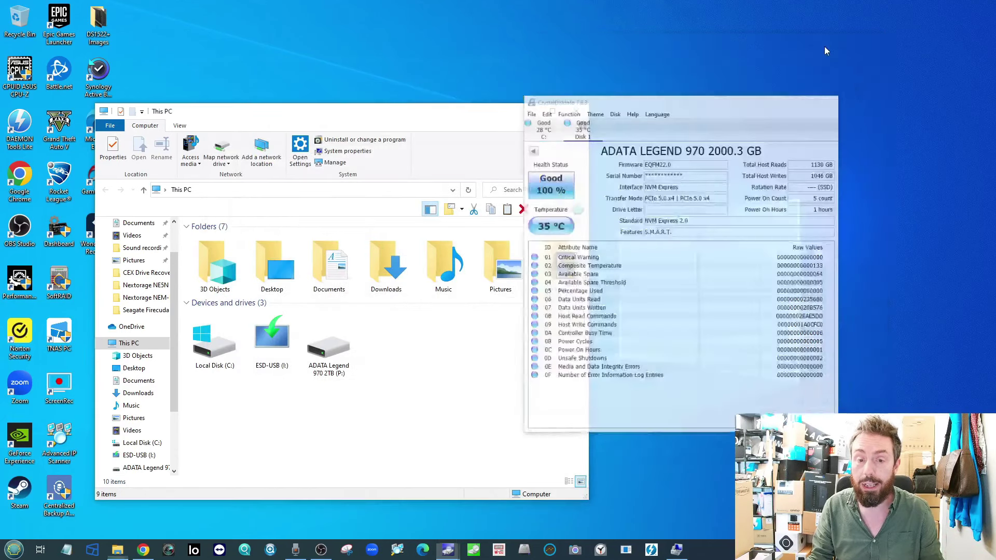
Check the ADATA Legend 970 2TB (P:) drive in This PC and its partition in Disk Management
left_click(342, 345)
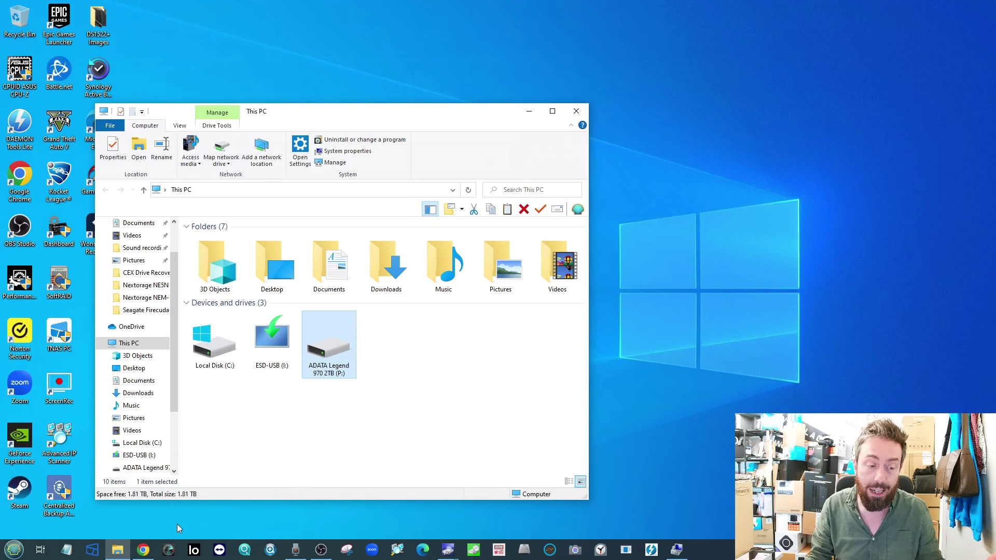
left_click(677, 549)
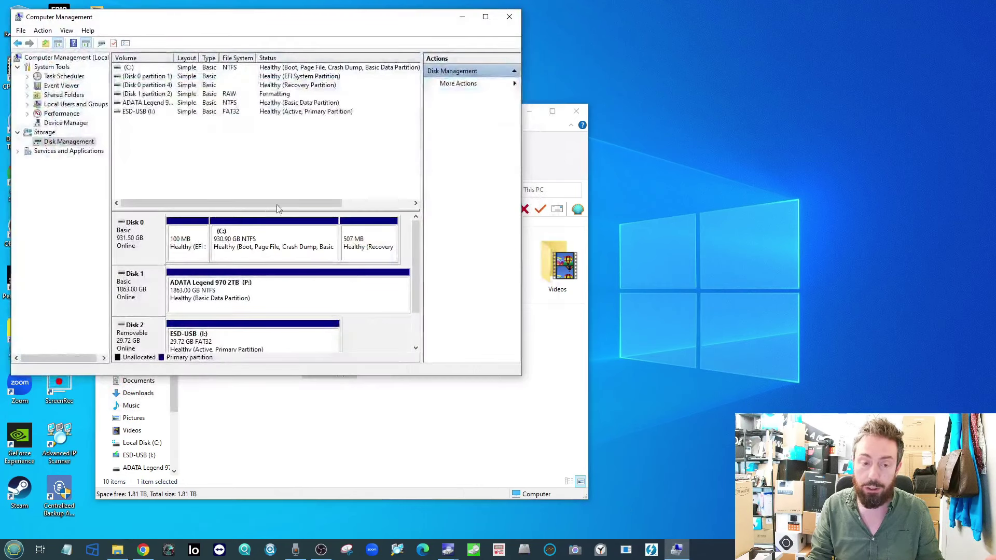
left_click_drag(196, 22, 358, 60)
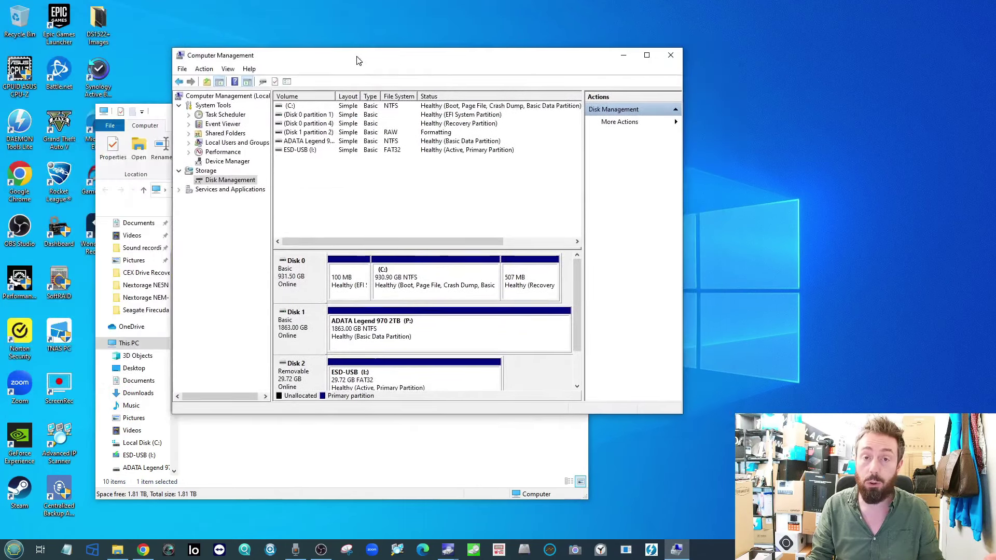
left_click(397, 337)
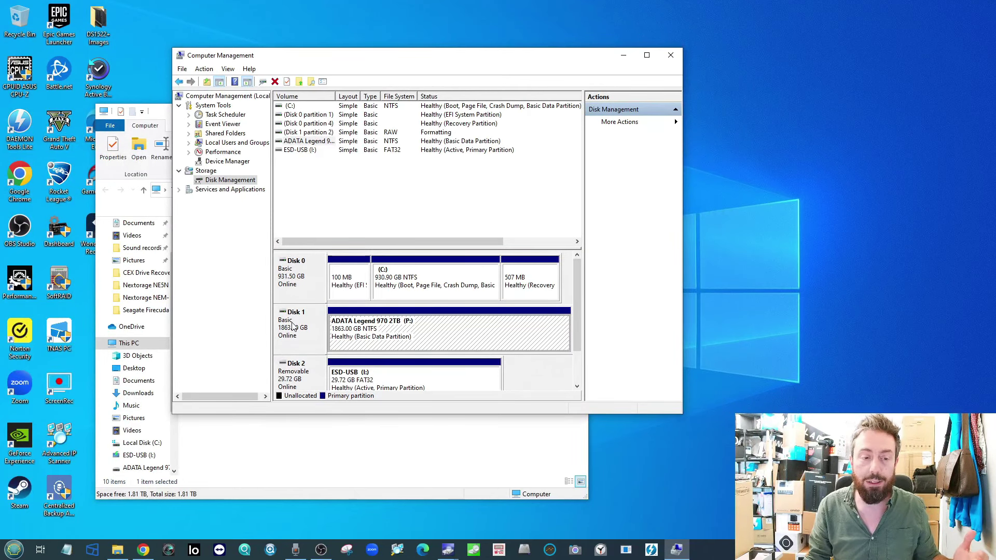
left_click(623, 55)
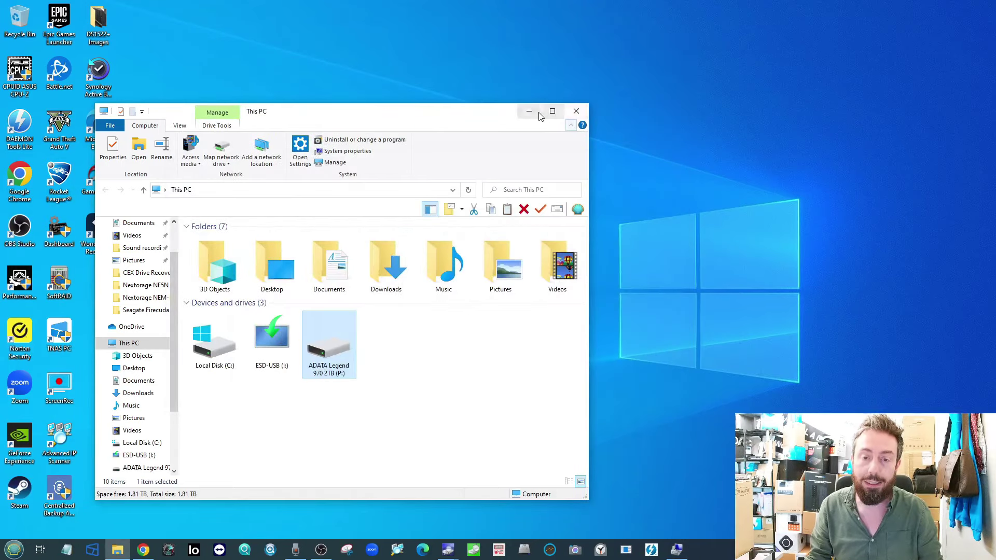
Clear the desktop and lay out the CrystalDiskMark, AS SSD, ATTO and AJA System Test benchmark windows on it
key("super+d")
left_click(467, 547)
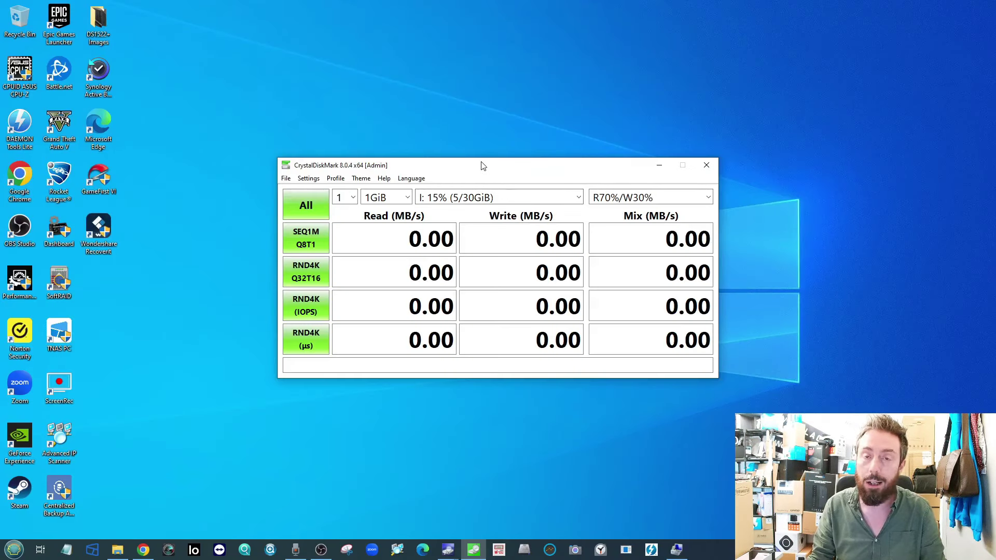
left_click_drag(481, 165, 314, 41)
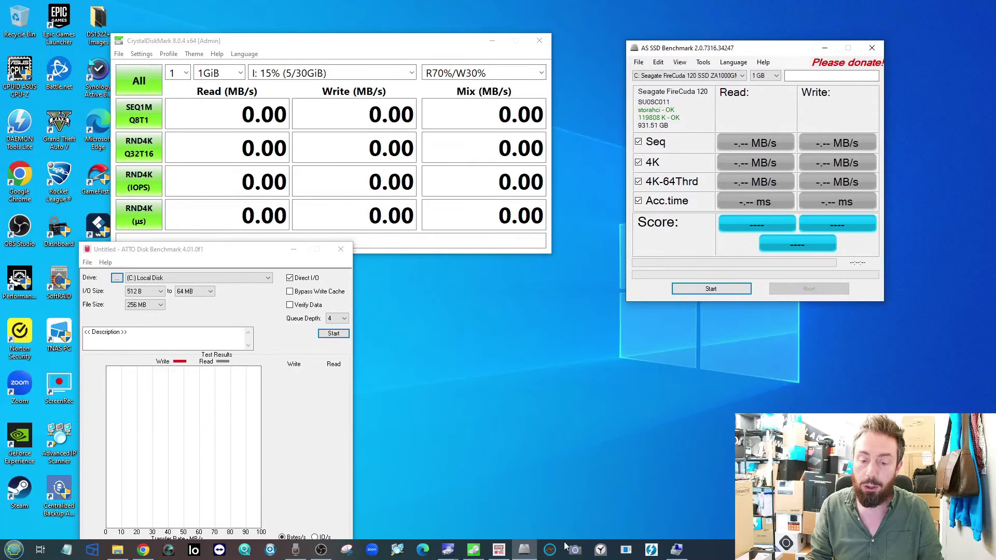
left_click(547, 396)
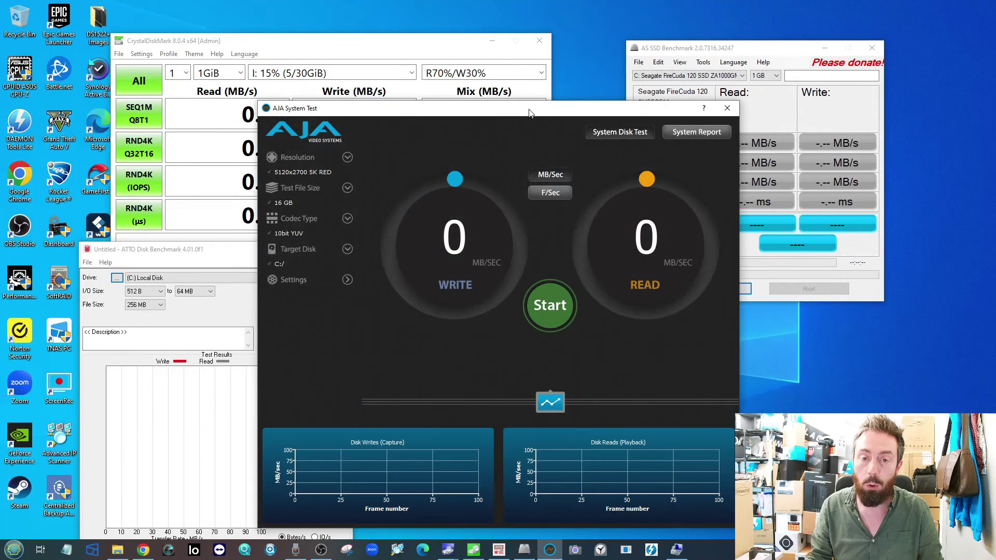
left_click_drag(530, 113, 710, 216)
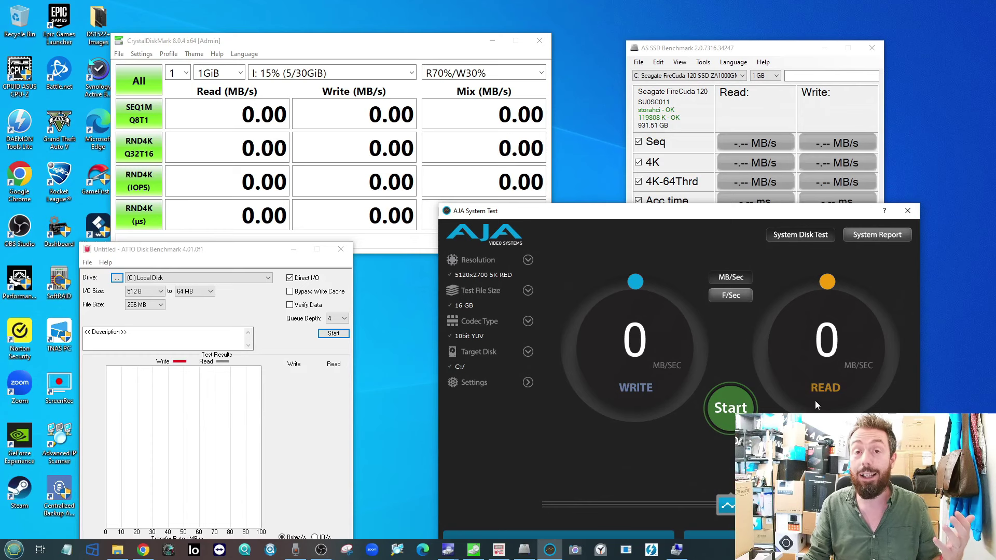
Run all CrystalDiskMark tests on drive P: with a 4GiB test size
left_click_drag(368, 44, 365, 82)
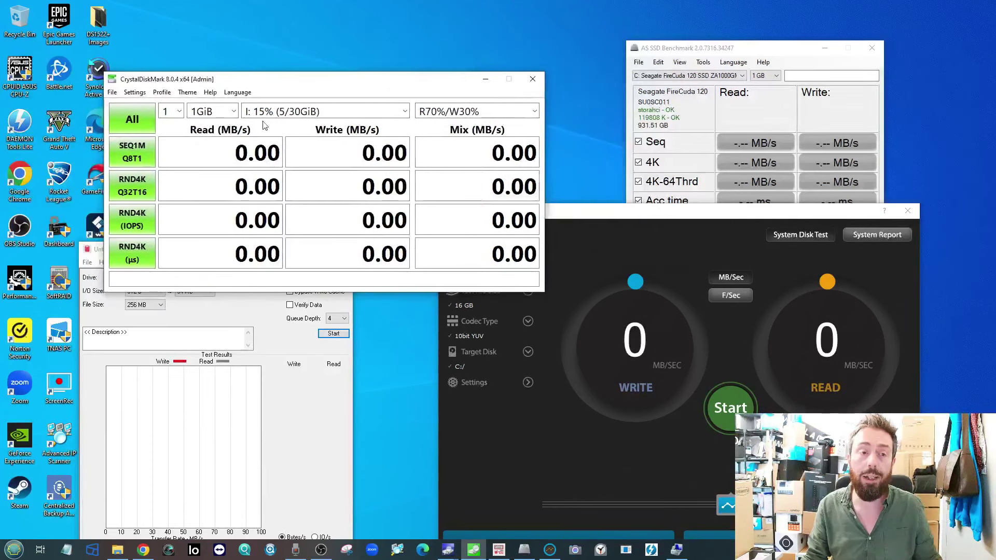
left_click(324, 112)
left_click(311, 156)
left_click(199, 115)
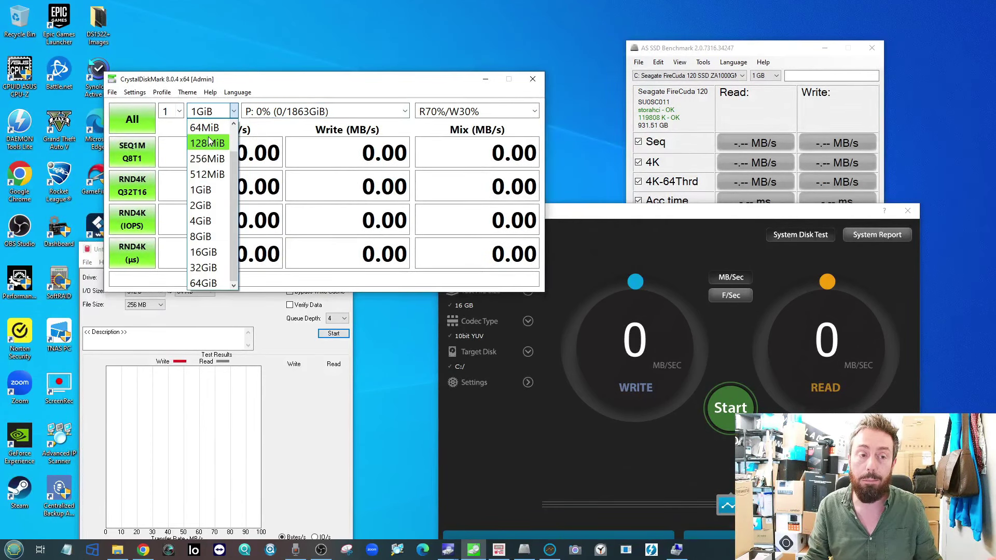
left_click(204, 221)
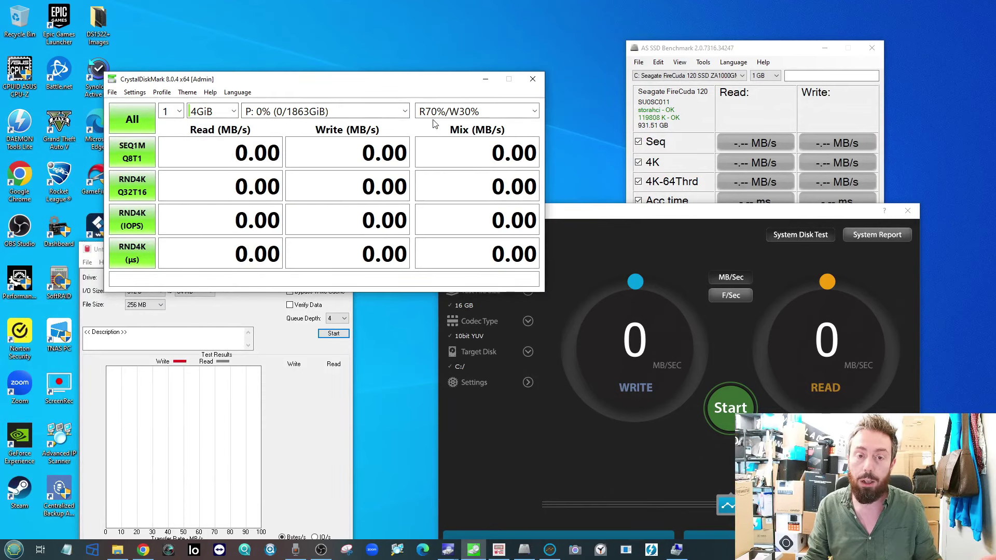
left_click(138, 121)
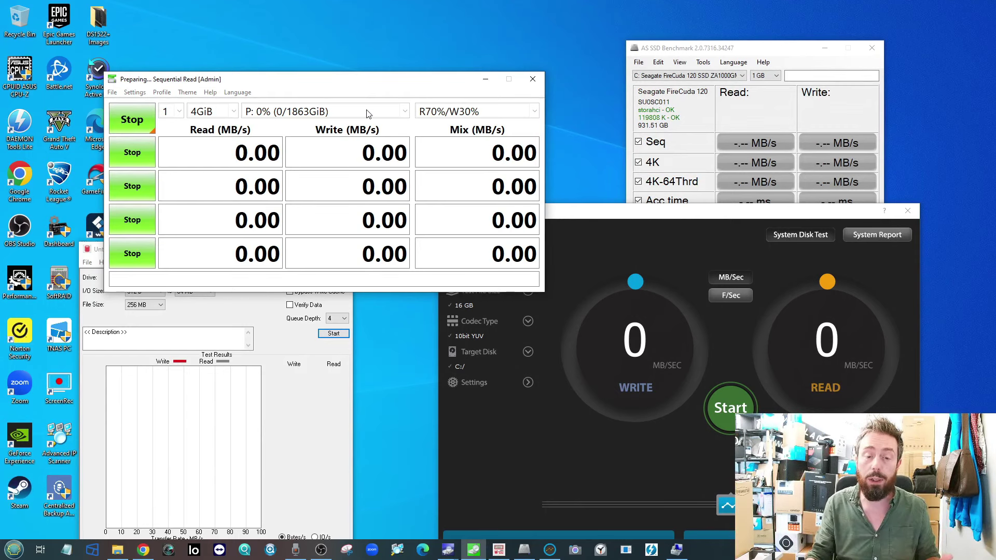
left_click(322, 552)
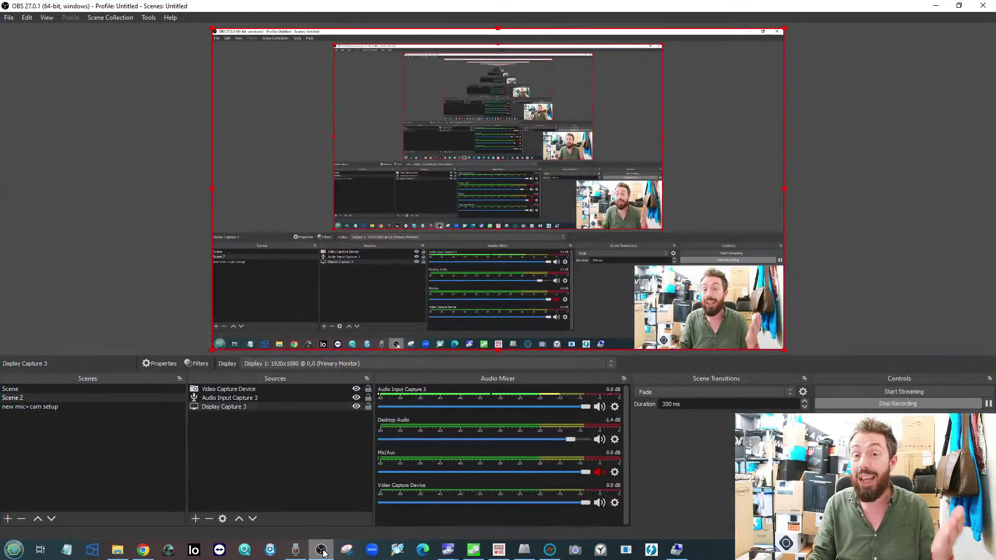
left_click(322, 550)
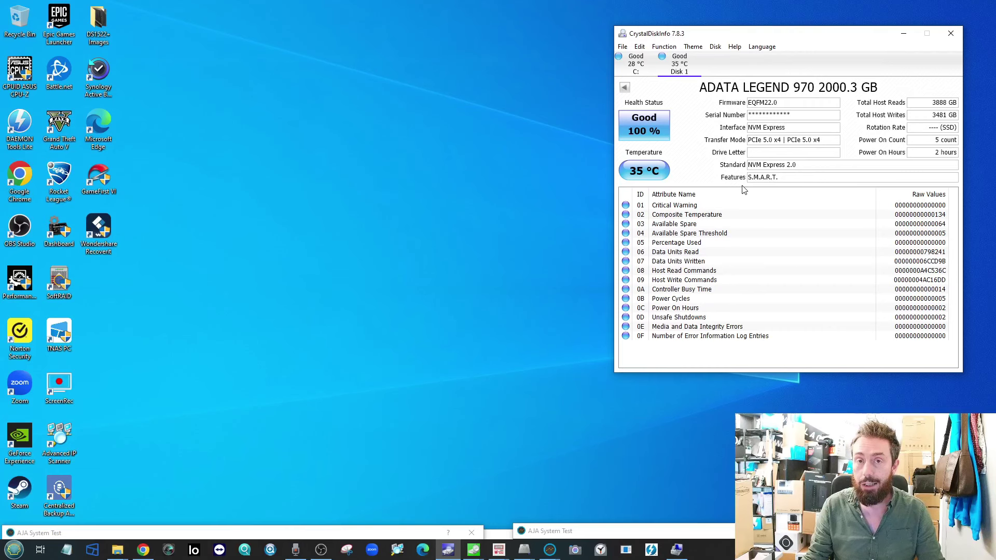
Open the LEGEND 970's temperature graph in CrystalDiskInfo and inspect its highest peak
left_click(663, 46)
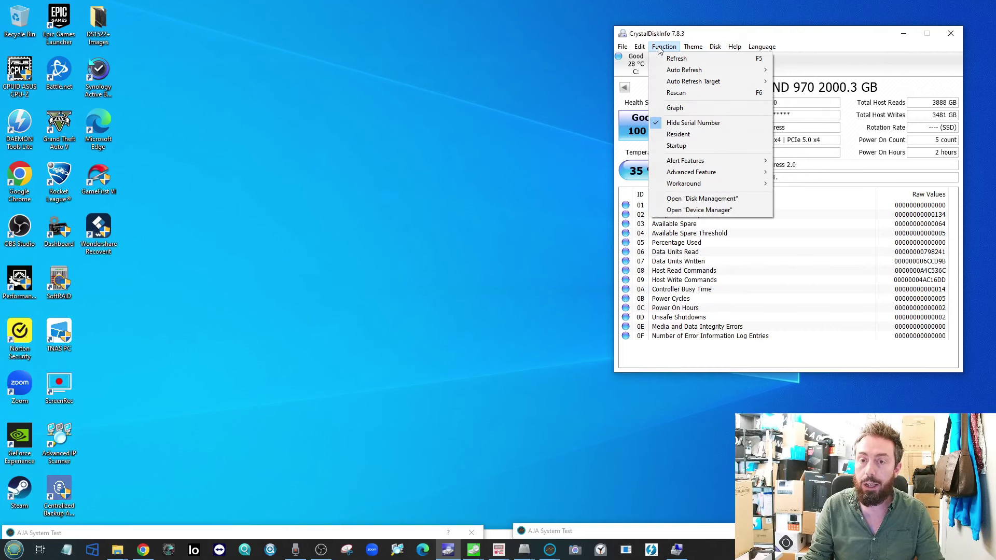
left_click(677, 105)
mouse_move(552, 170)
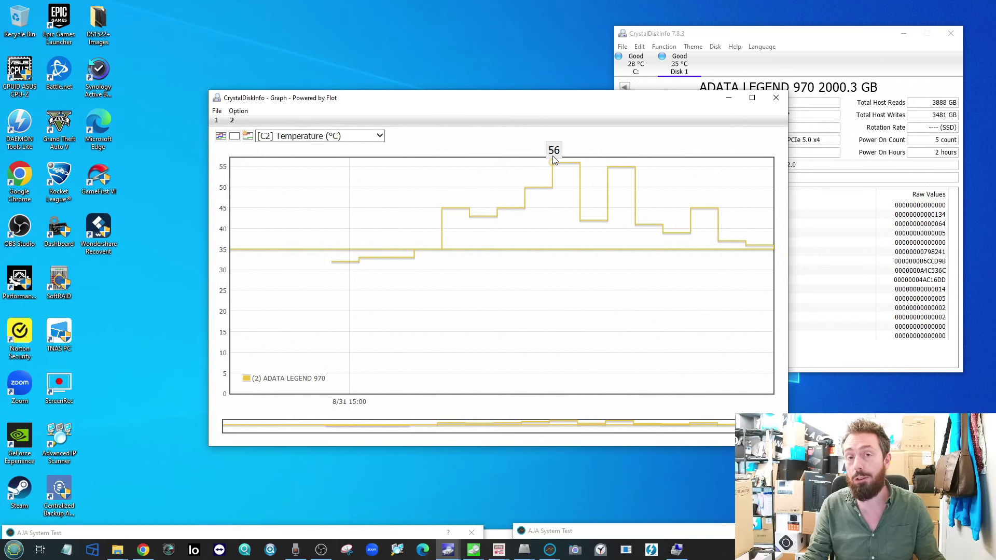
View the temperatures screenshot in the Nextorage NE5N 1TB review folder for comparison, and close it and the LEGEND 970 graph
left_click(118, 551)
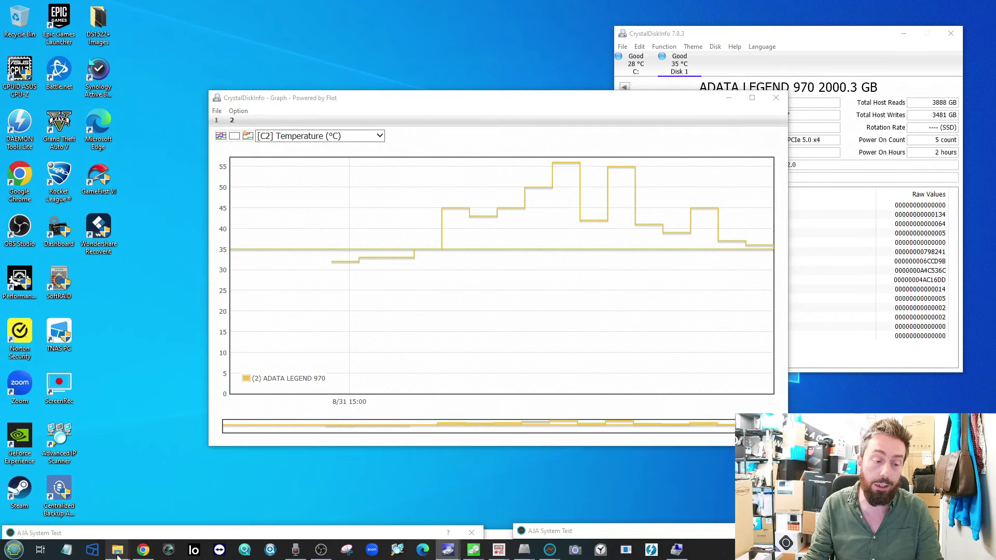
left_click(180, 526)
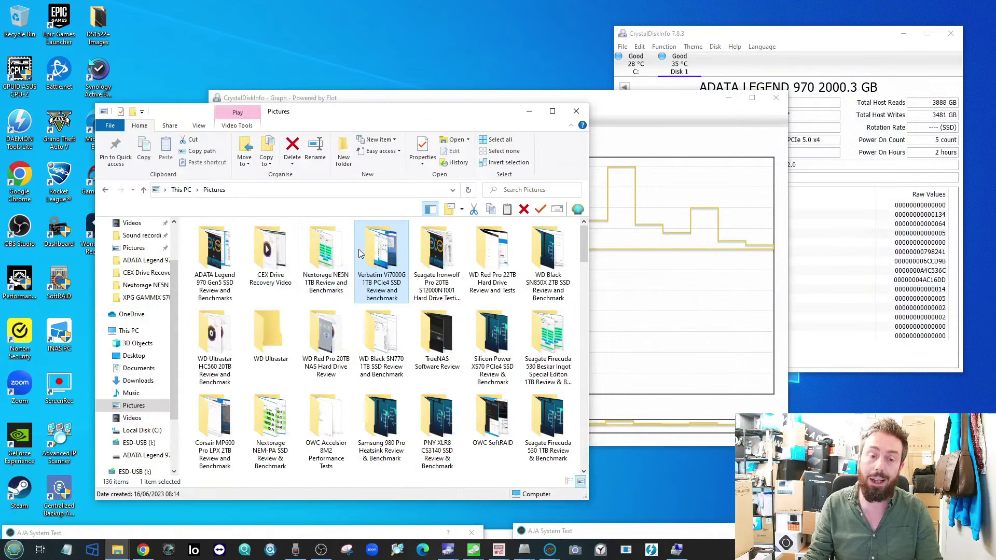
double_click(327, 249)
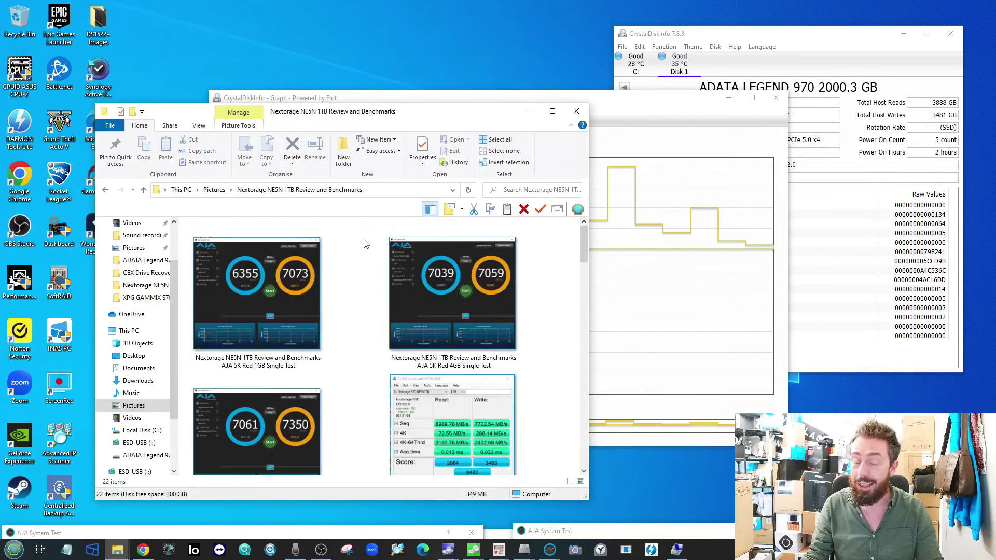
scroll(390, 275, "down", 10)
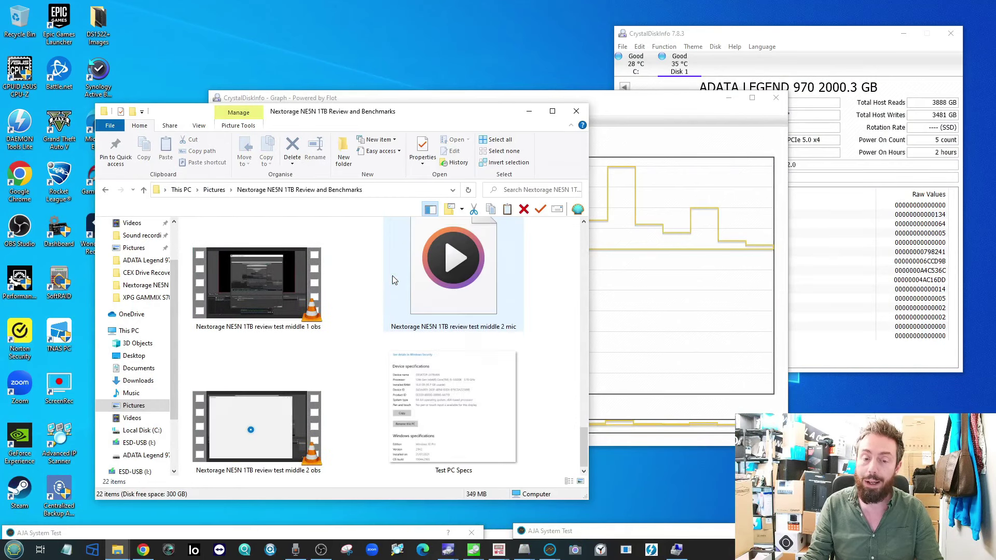
scroll(392, 280, "up", 2)
double_click(278, 288)
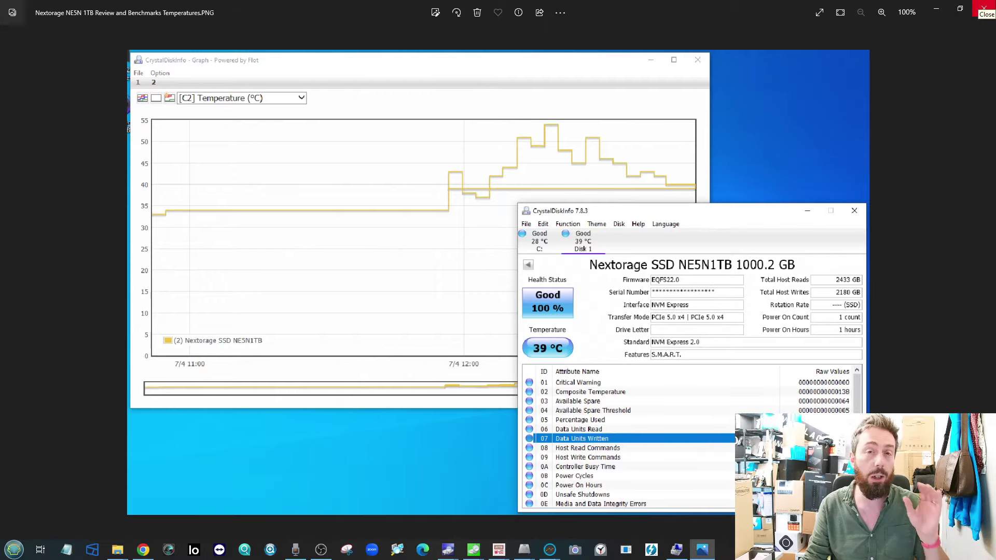
left_click(984, 8)
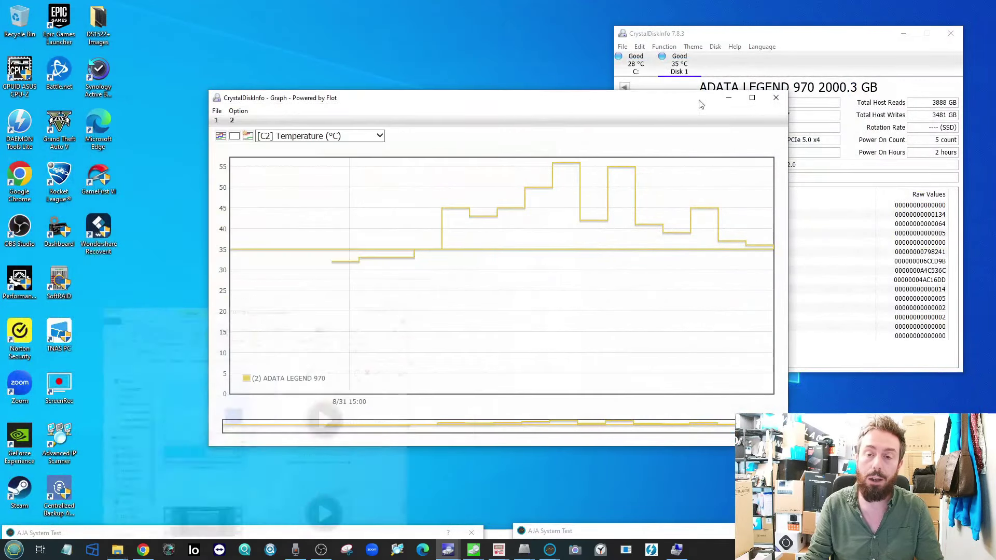
left_click(776, 97)
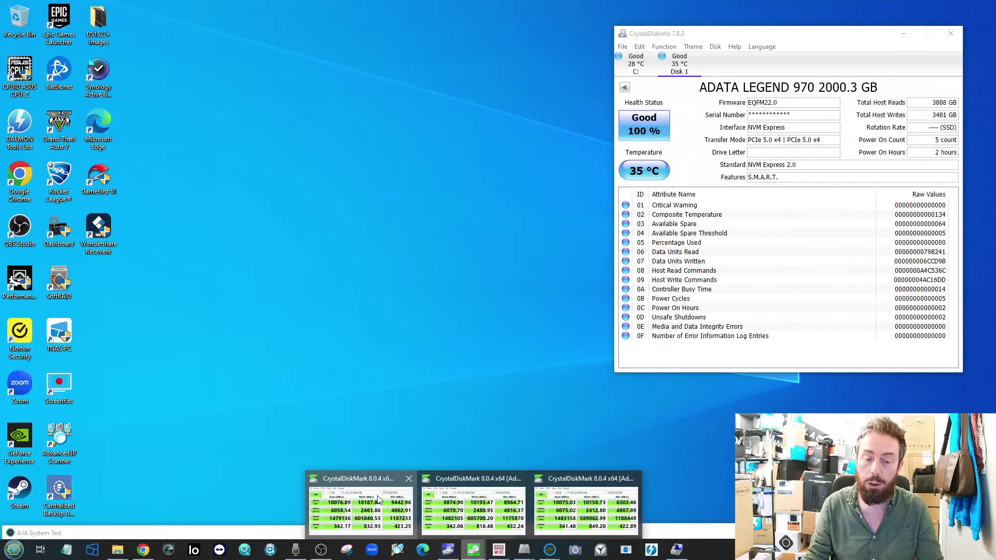
Bring up the 1GiB, 4GiB and 16GiB CrystalDiskMark results for drive P: and arrange them so all three are readable
left_click(473, 548)
left_click(473, 506)
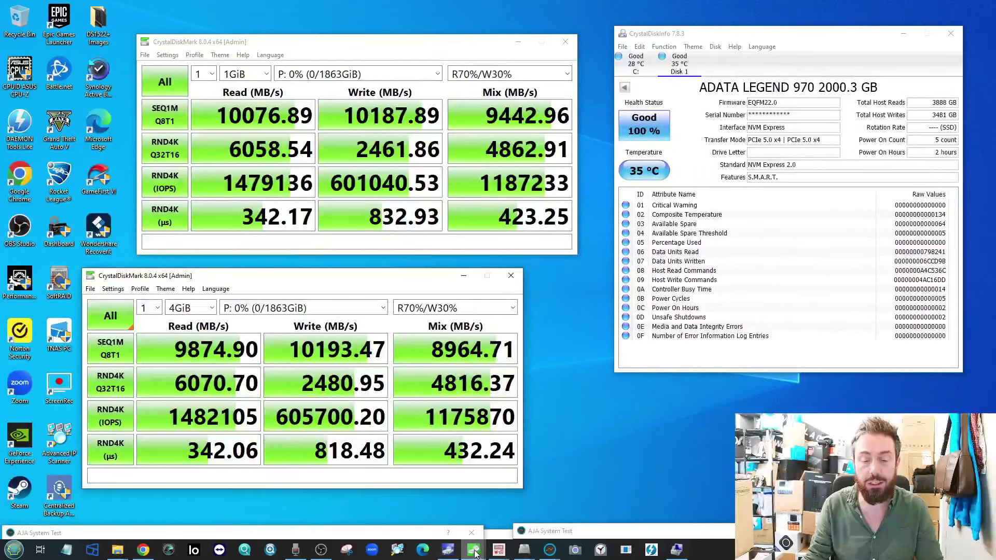
mouse_move(477, 542)
left_click(589, 511)
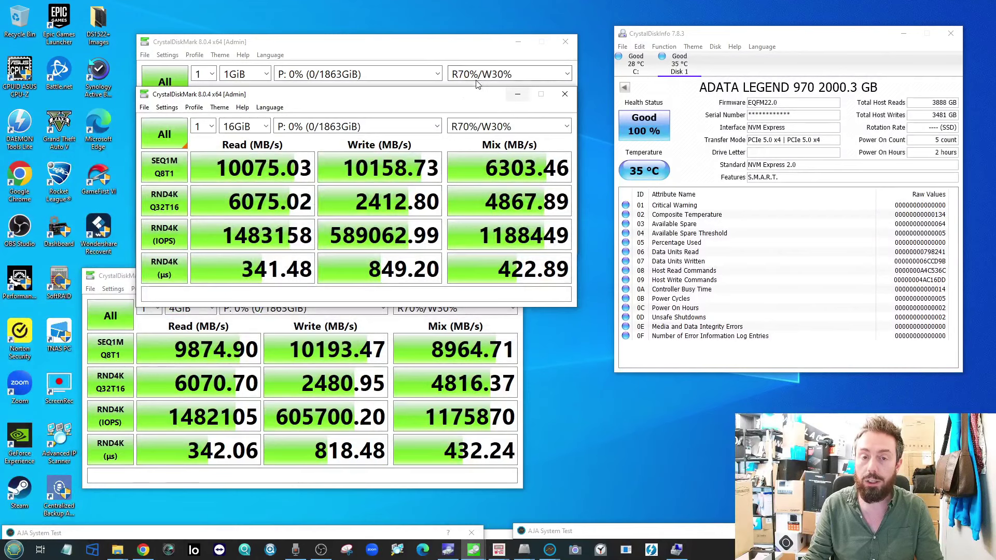
left_click_drag(469, 87, 875, 282)
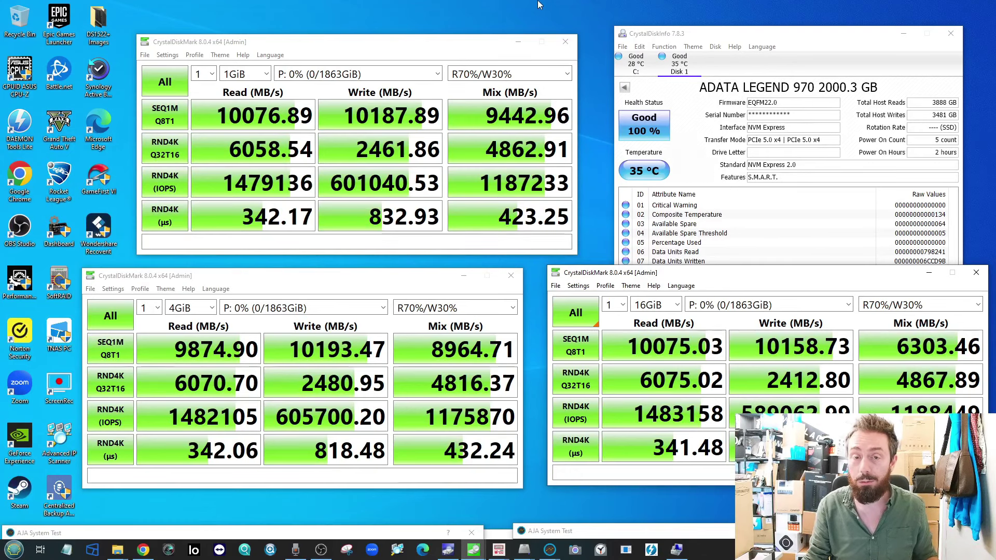
Minimize the three CrystalDiskMark windows and bring up the 256 MB, 1 GB and 4 GB ATTO Disk Benchmark results for the LEGEND 970
left_click(518, 42)
left_click(463, 275)
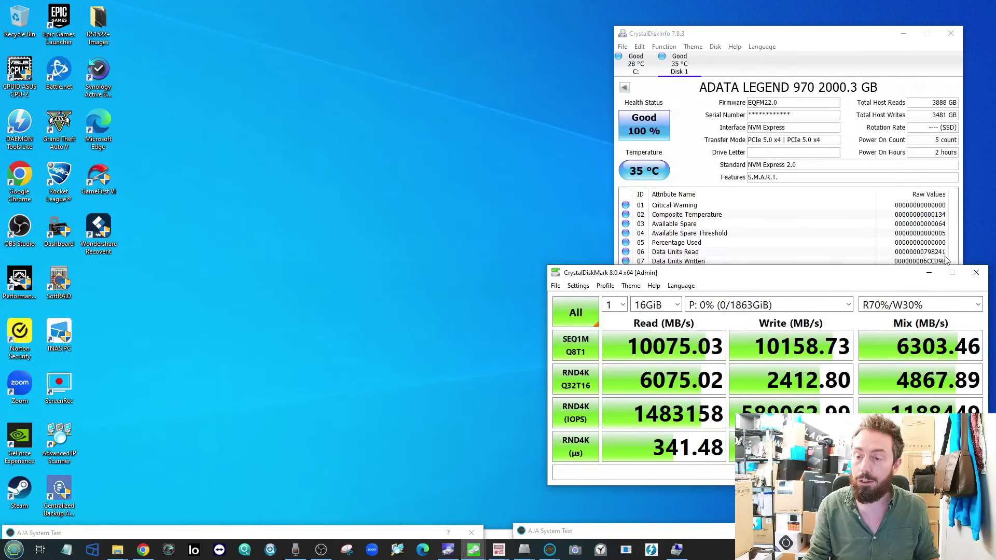
left_click(929, 273)
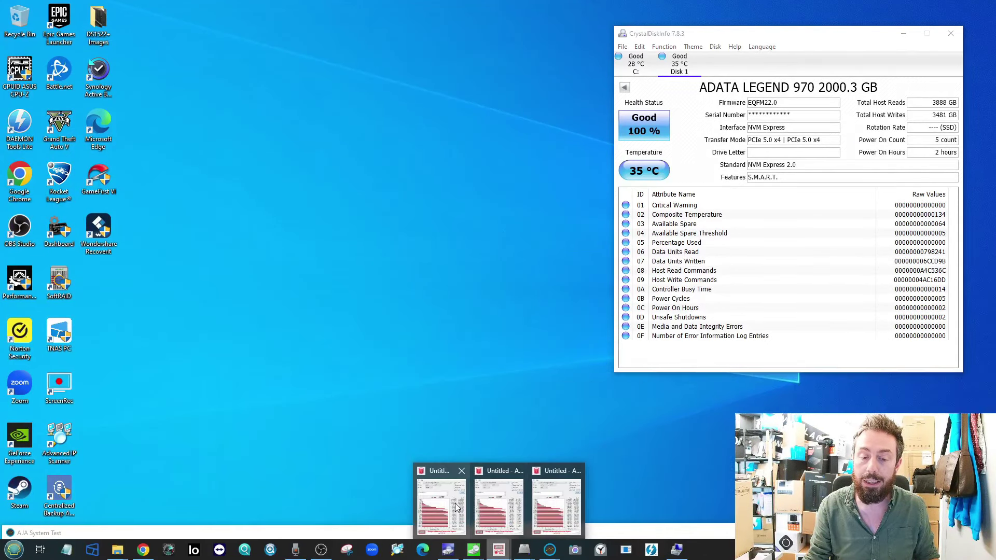
left_click(501, 550)
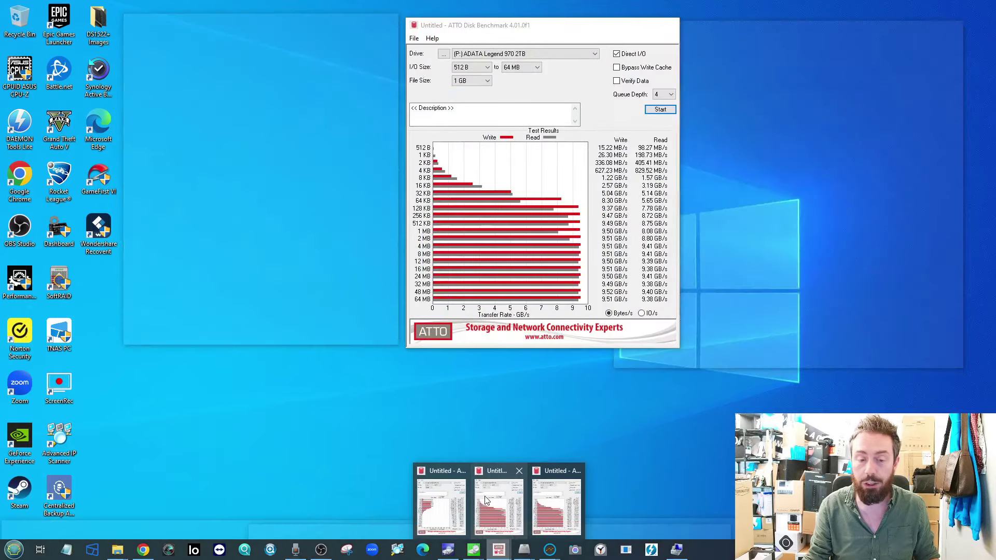
left_click(503, 551)
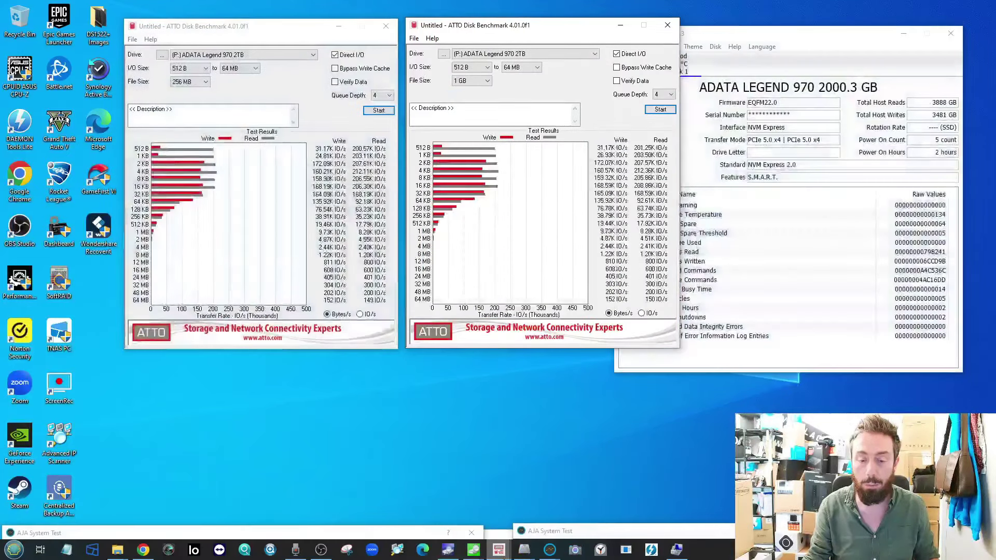
left_click(504, 553)
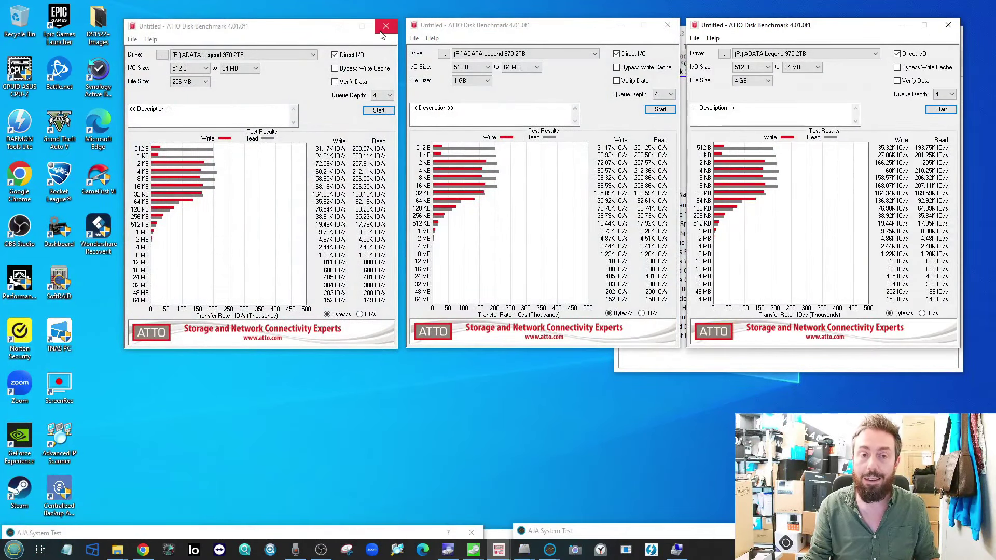
Spread the three ATTO result windows apart and minimize CrystalDiskInfo behind them
left_click_drag(316, 29, 292, 24)
left_click_drag(523, 25, 509, 154)
left_click_drag(744, 24, 741, 53)
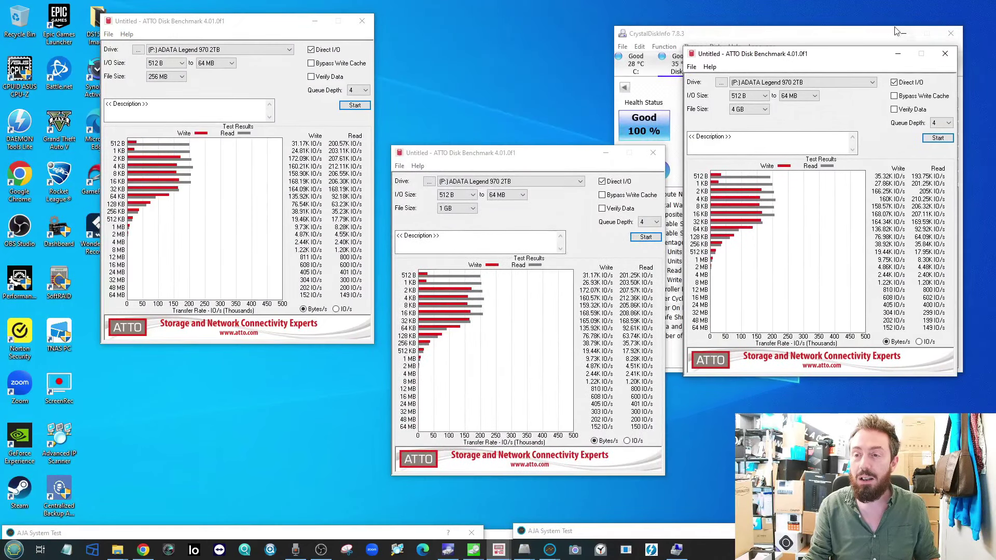
left_click(900, 30)
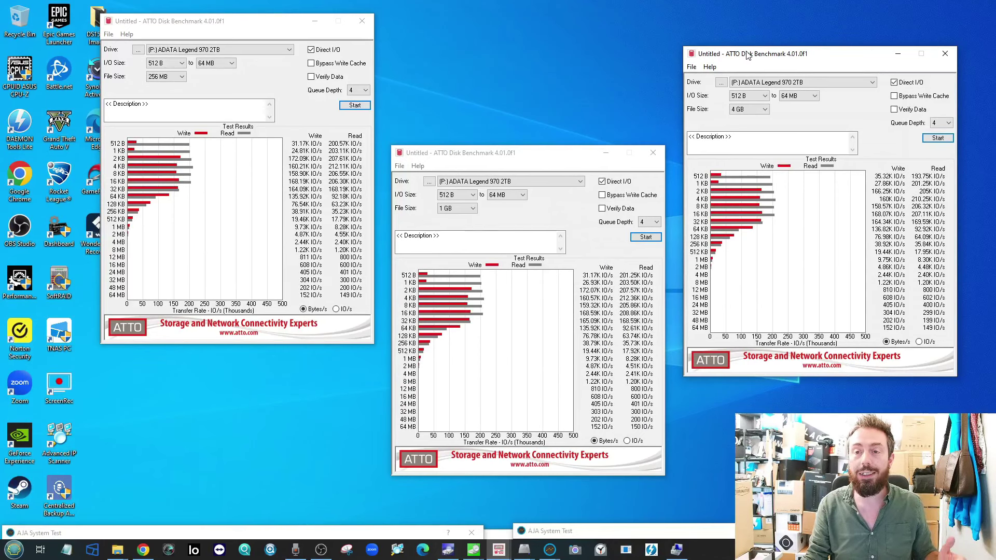
left_click_drag(748, 56, 747, 36)
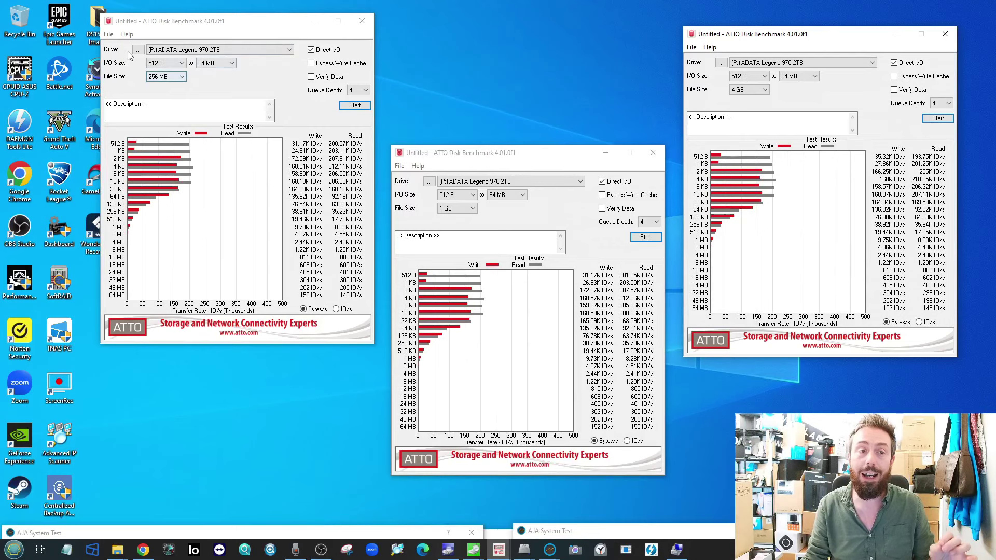
Switch the results in all three ATTO windows to Bytes/s
left_click(318, 309)
left_click(596, 441)
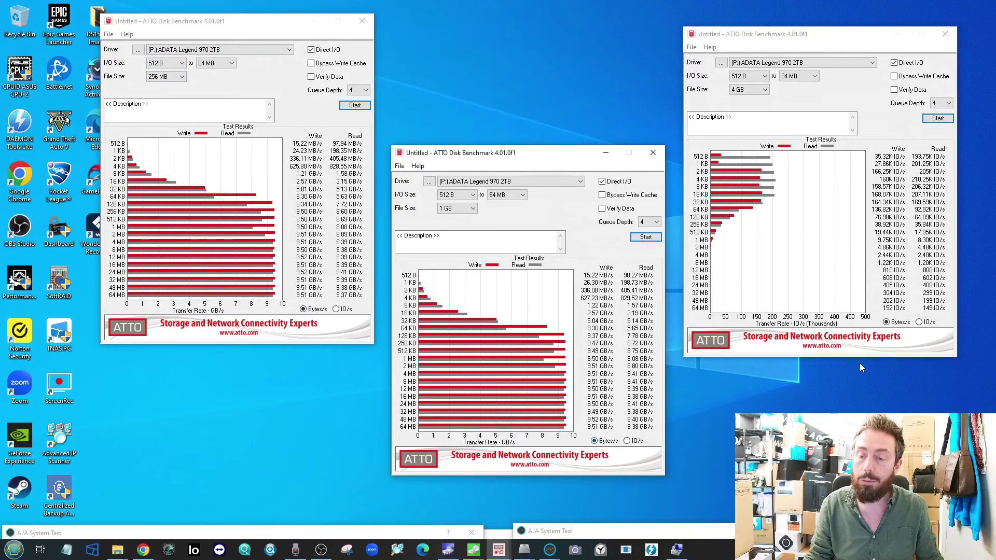
left_click(888, 322)
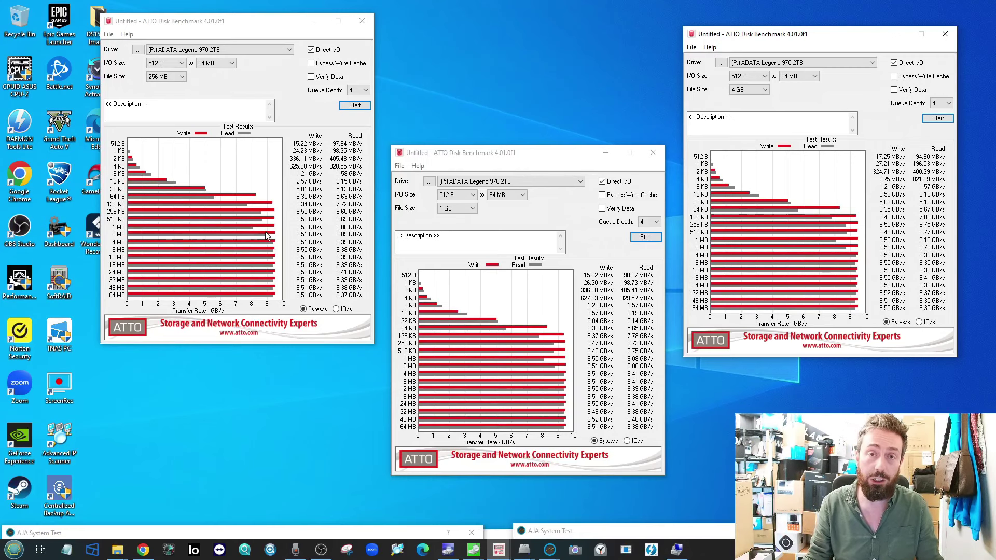
Minimize the ATTO windows and bring up the 1 GB, 3 GB and 5 GB AS SSD Benchmark results, moving the 3 GB window lower
left_click(312, 26)
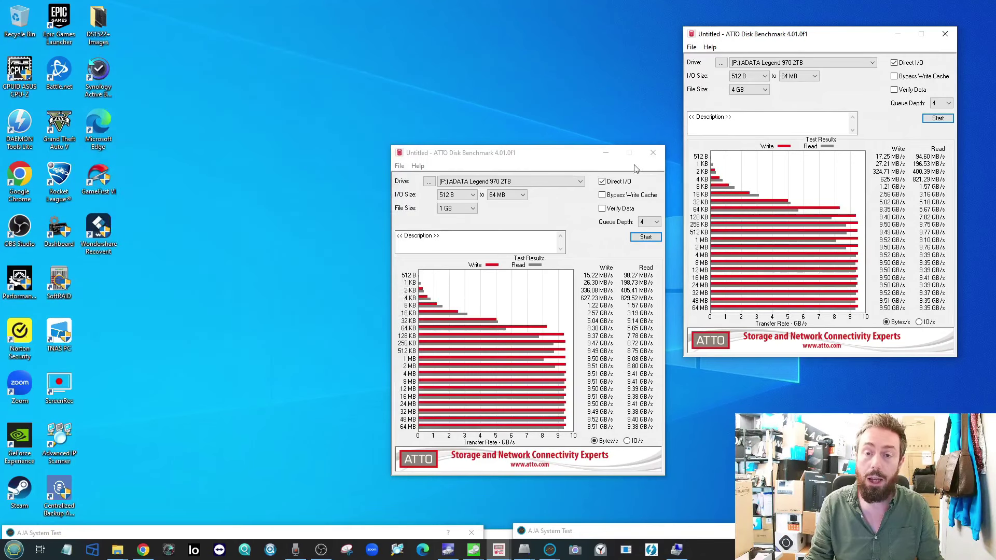
left_click(606, 152)
left_click(897, 34)
mouse_move(524, 549)
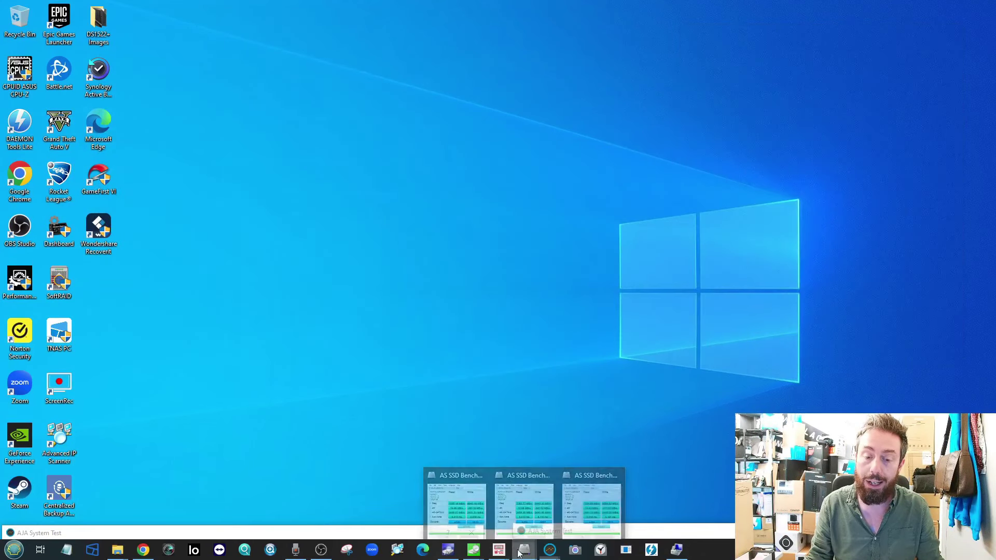
left_click(466, 487)
left_click(530, 500)
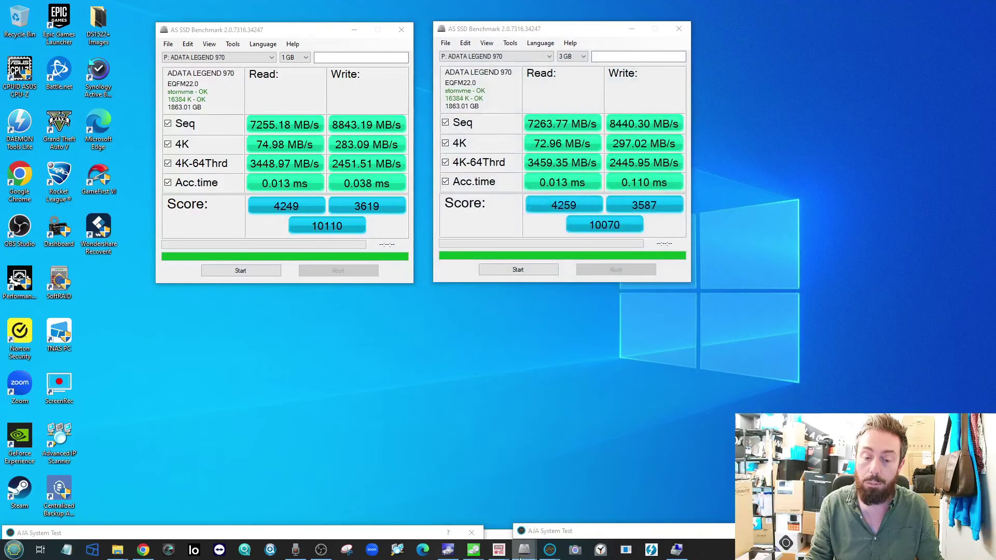
left_click(586, 508)
left_click_drag(580, 33, 577, 83)
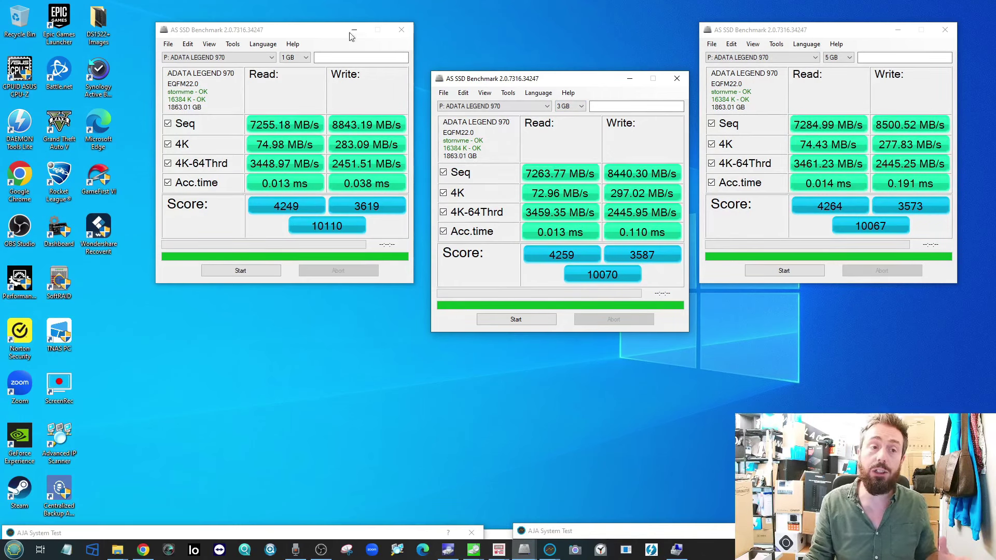
left_click(188, 44)
left_click(214, 45)
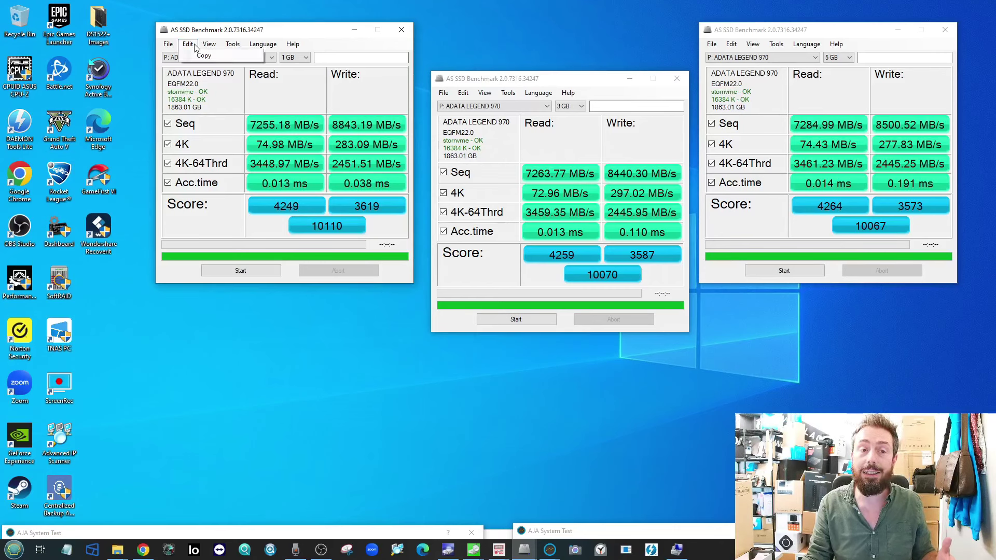
mouse_move(236, 47)
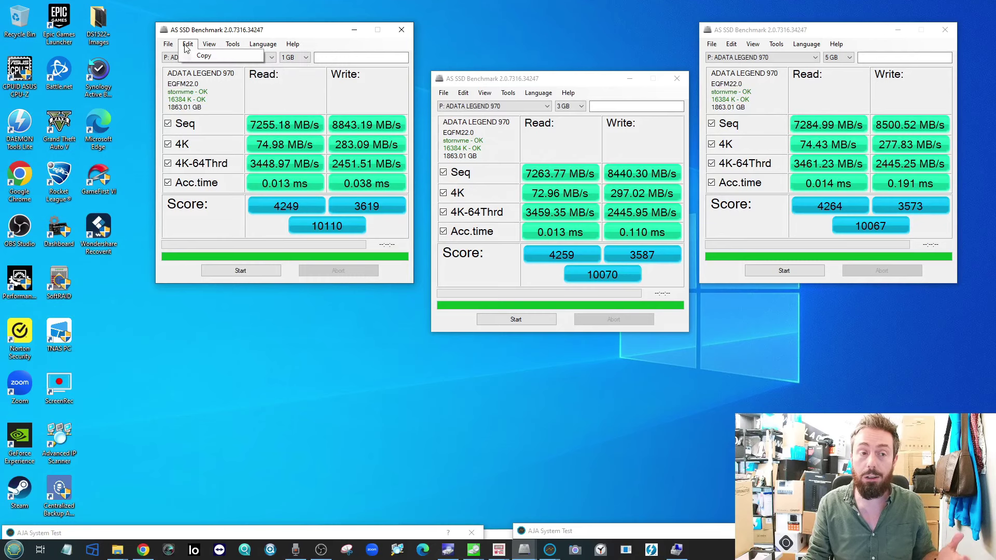
mouse_move(169, 45)
left_click(332, 27)
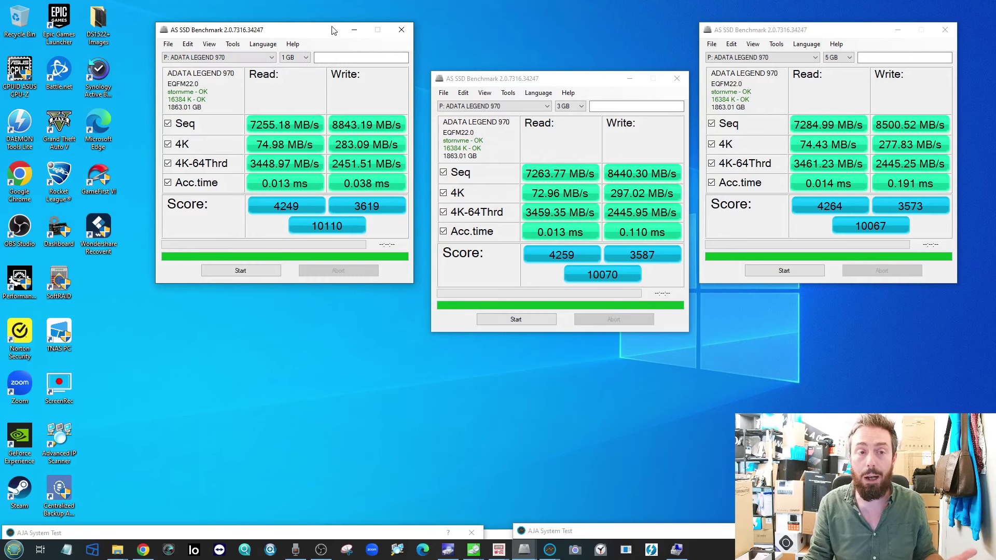
left_click_drag(332, 27, 321, 32)
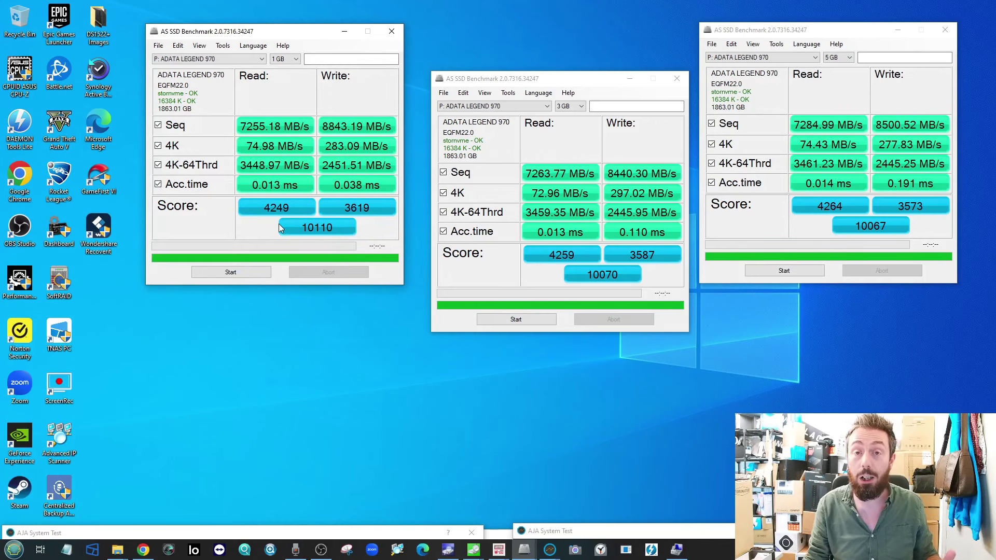
Examine the AS SSD screenshots in the Nextorage NE5N 1TB review folder for comparison with the LEGEND 970, and minimize the folder
mouse_move(117, 549)
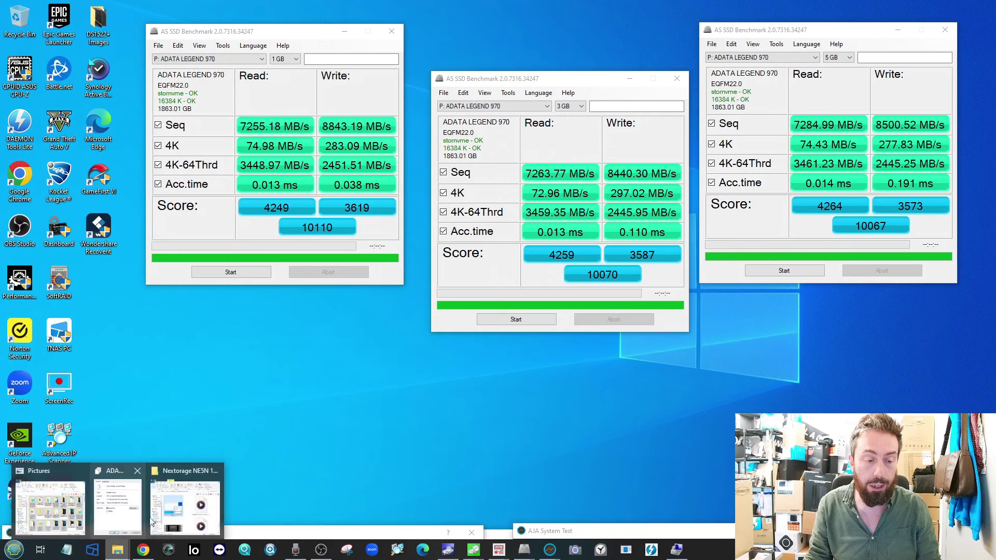
left_click(185, 500)
scroll(367, 337, "up", 5)
scroll(370, 345, "down", 2)
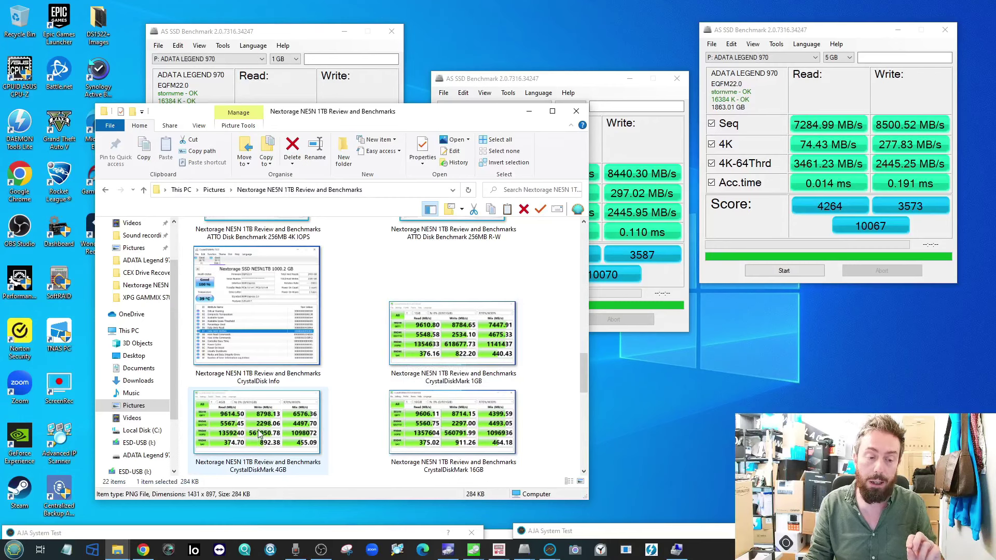
scroll(269, 430, "up", 5)
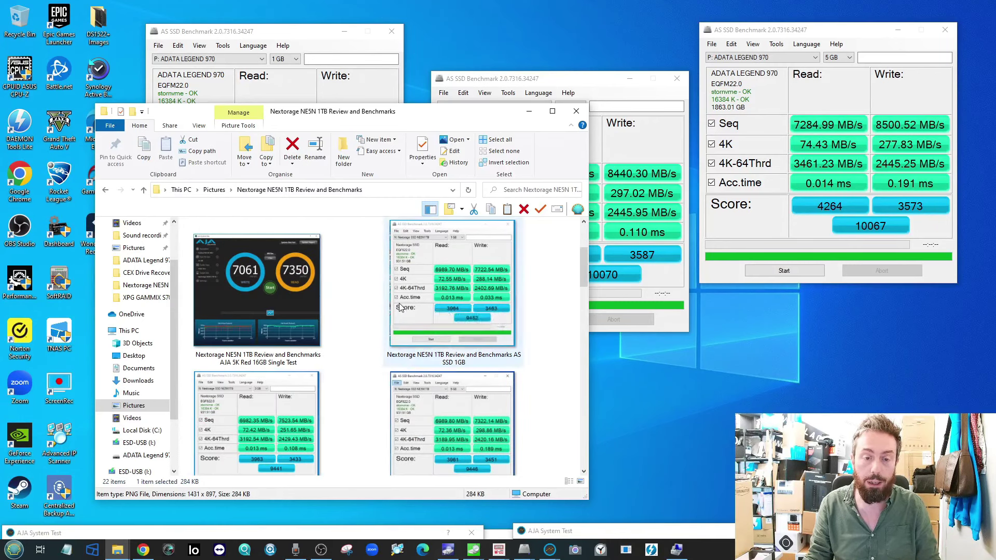
left_click_drag(446, 111, 497, 65)
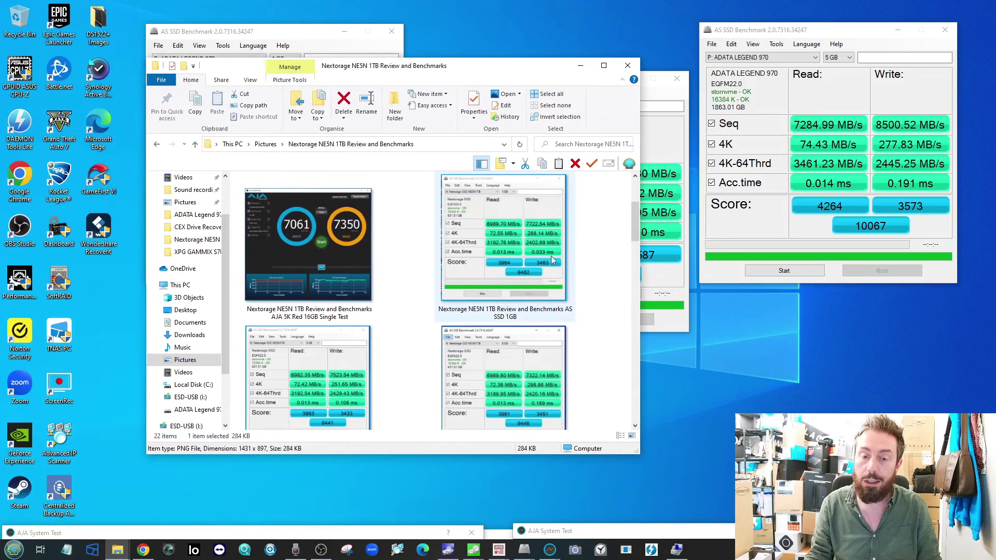
scroll(551, 256, "down", 1)
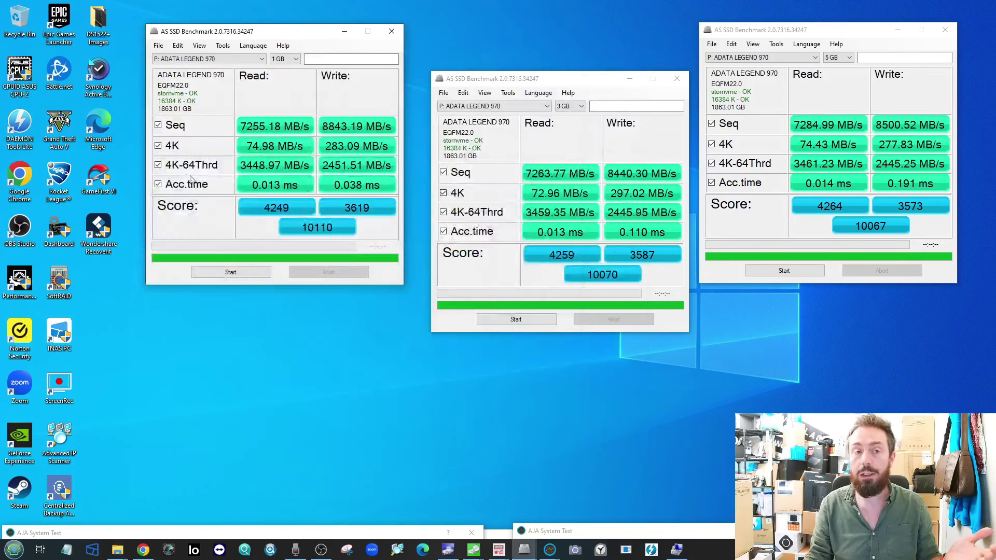
left_click(580, 65)
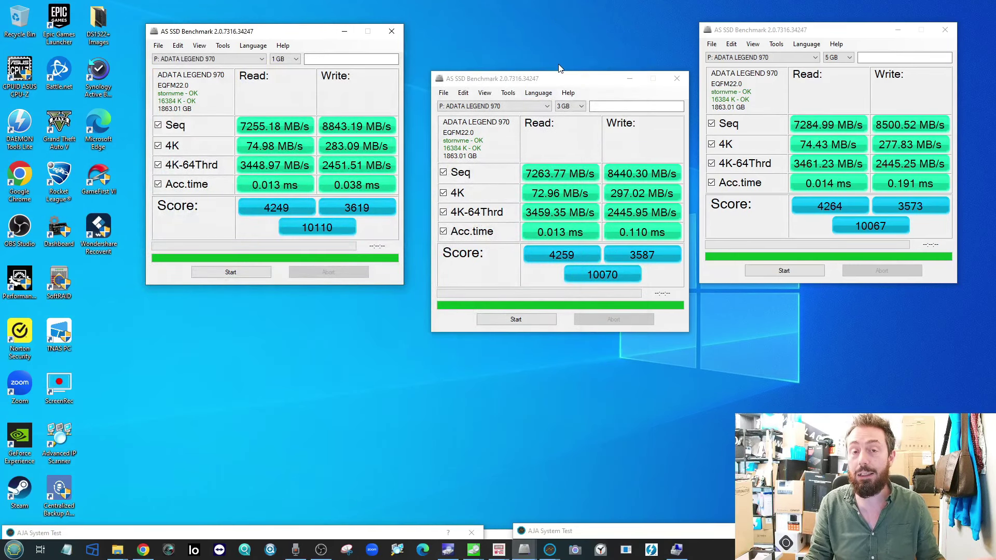
Minimize the AS SSD windows and arrange the 1 GB, 4 GB and 16 GB AJA System Test results, with the 1 GB window in front
left_click(344, 31)
left_click(629, 79)
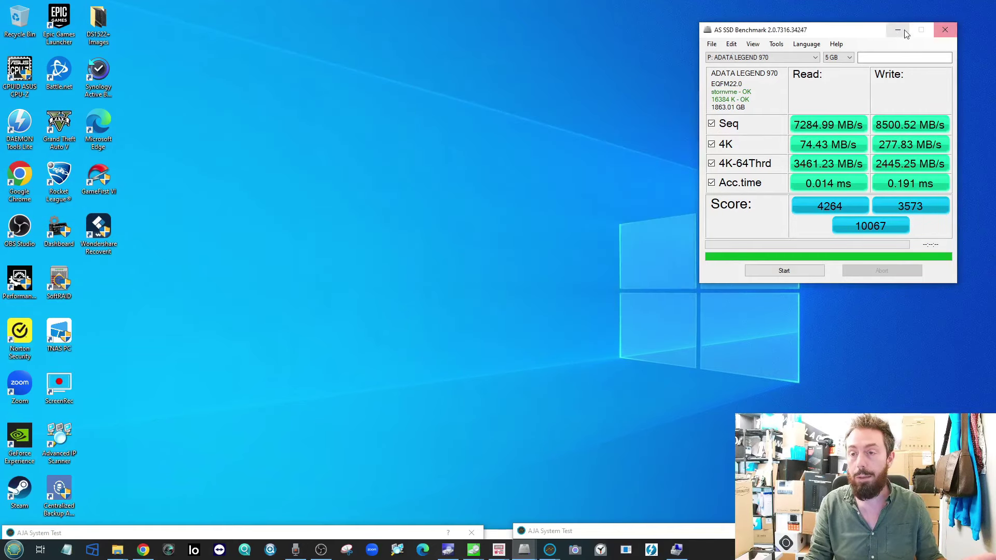
left_click(898, 30)
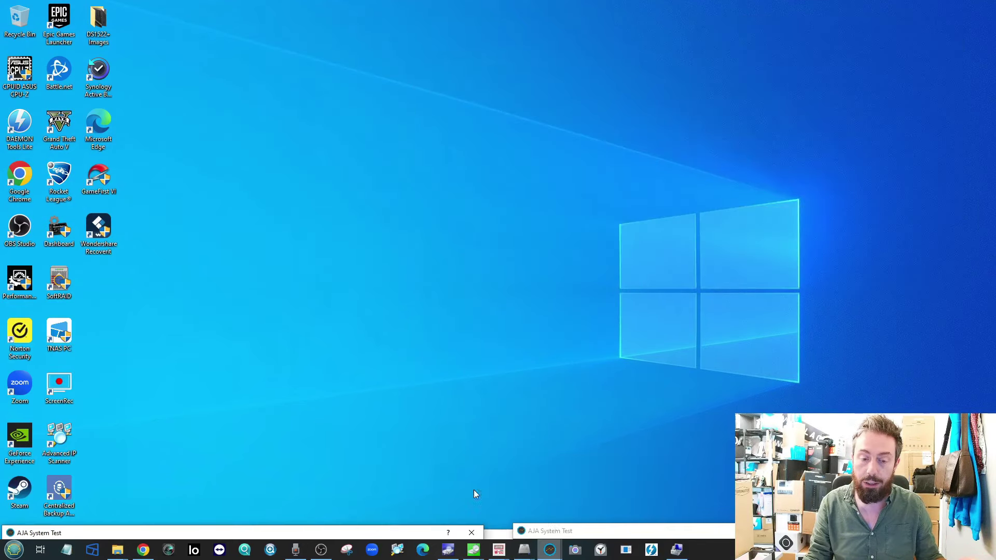
left_click_drag(406, 536, 420, 22)
left_click_drag(498, 536, 526, 119)
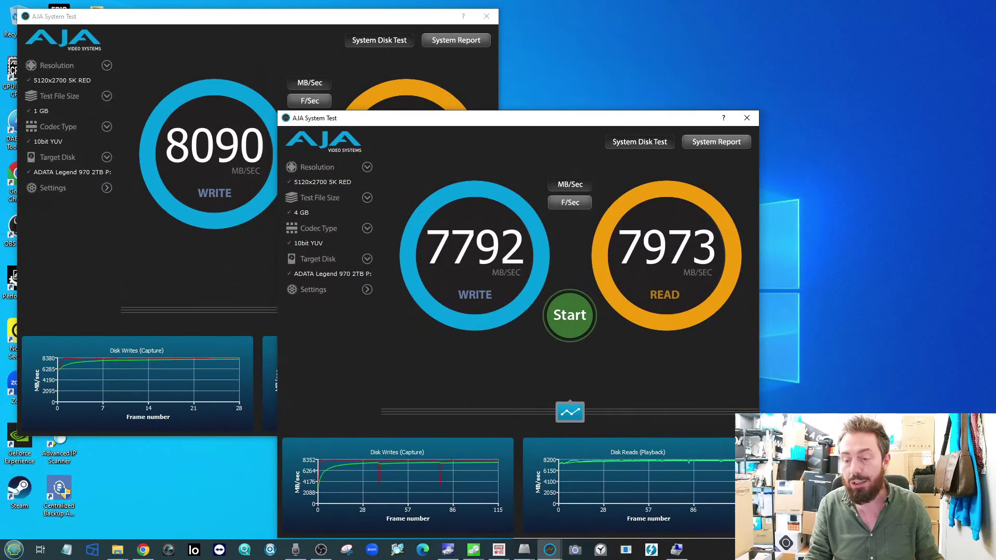
left_click_drag(855, 537, 821, 18)
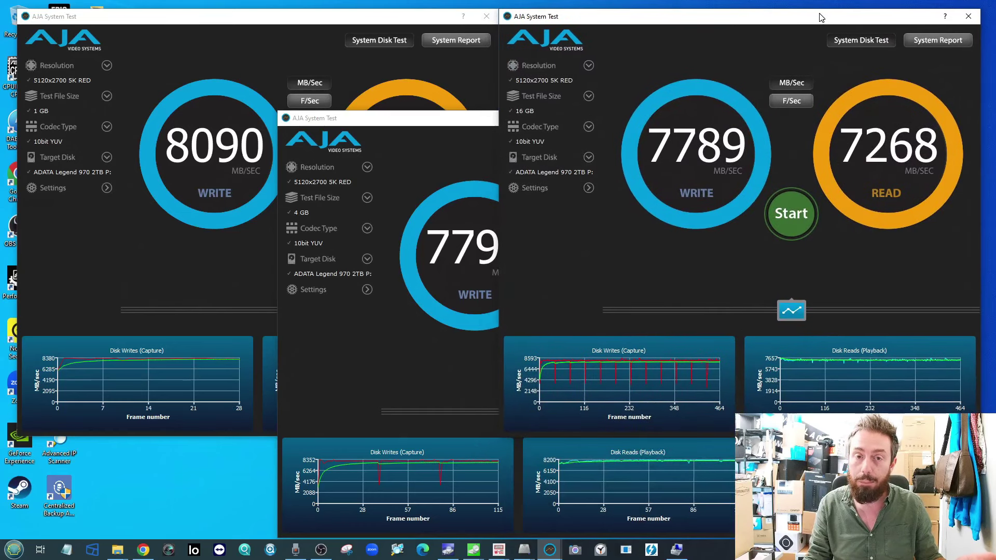
left_click(415, 62)
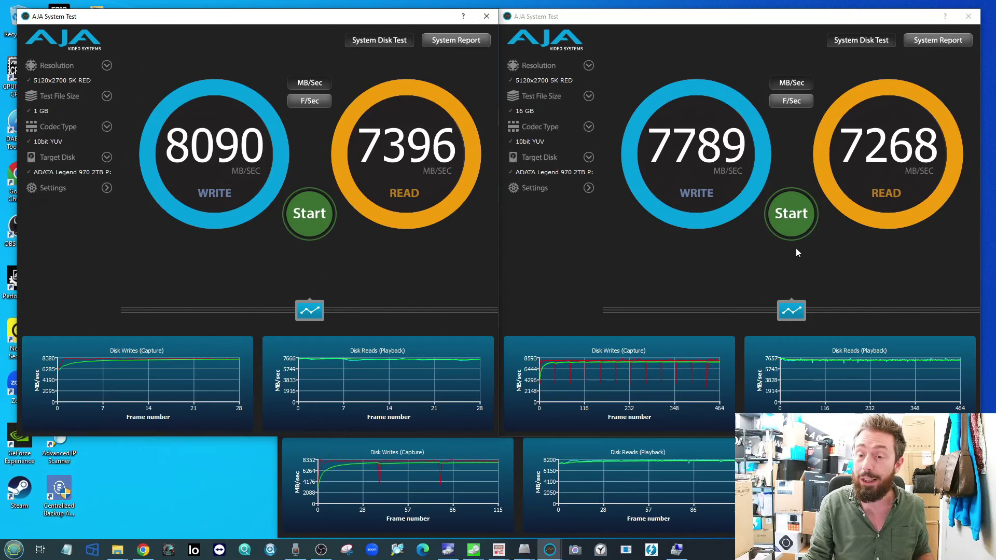
Run the 16 GB AJA disk test on the LEGEND 970 again and inspect its test settings without changing them
left_click(790, 218)
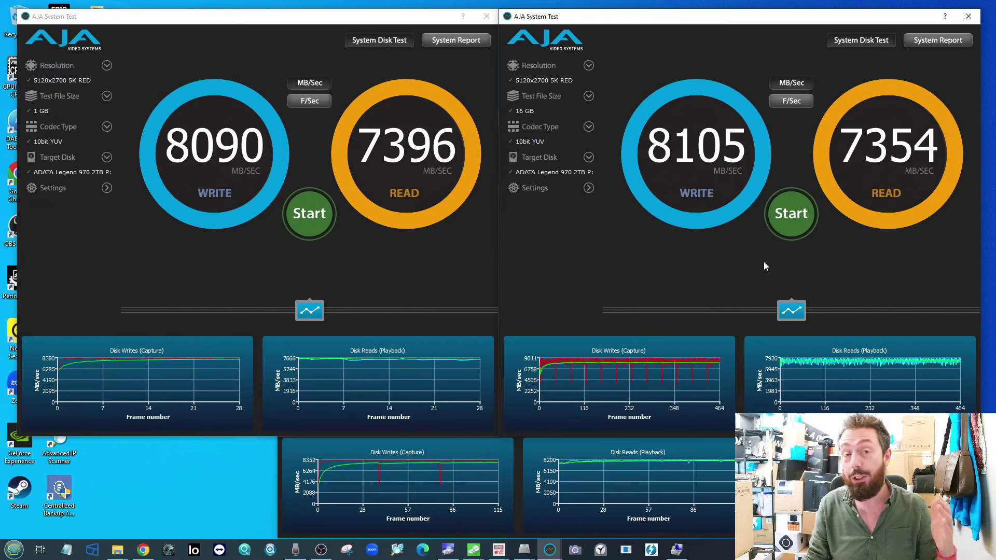
left_click(587, 189)
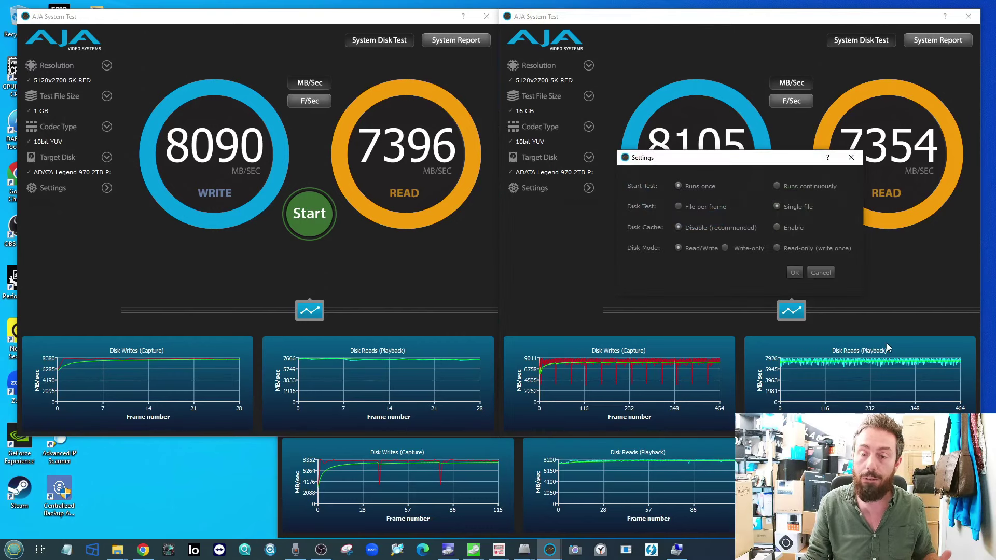
left_click(821, 272)
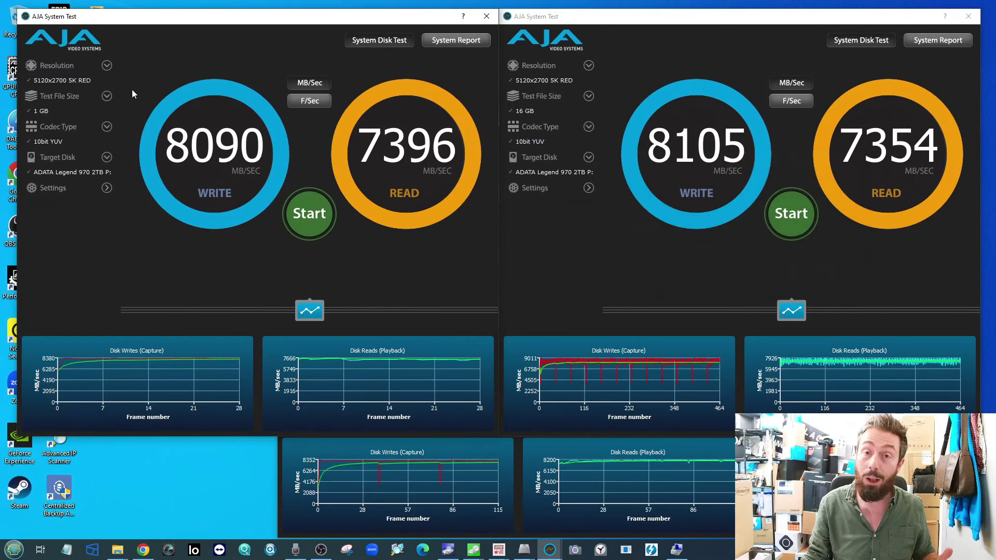
Set the 1 GB AJA disk test to run continuously, run it on the LEGEND 970 and stop it after repeated passes
left_click(106, 188)
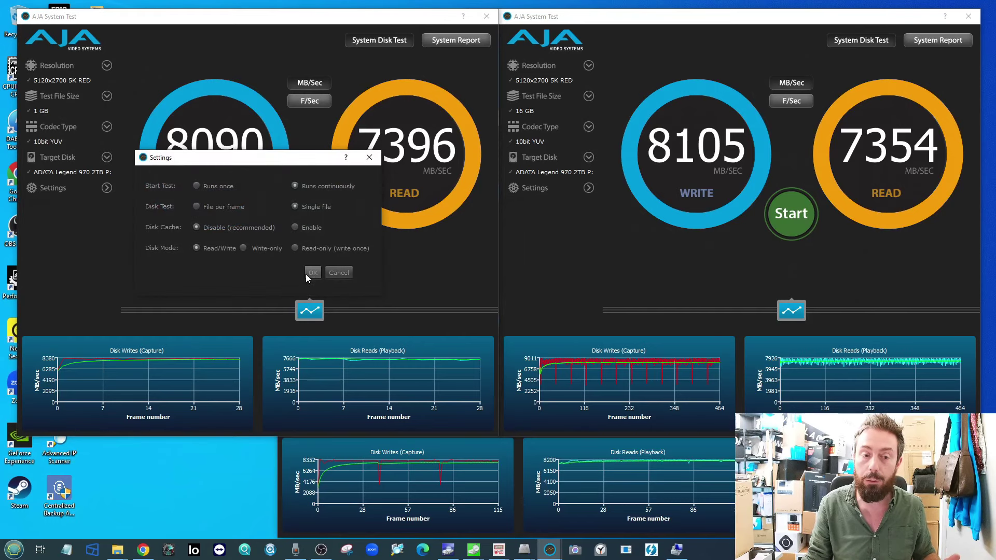
left_click(306, 274)
left_click(312, 222)
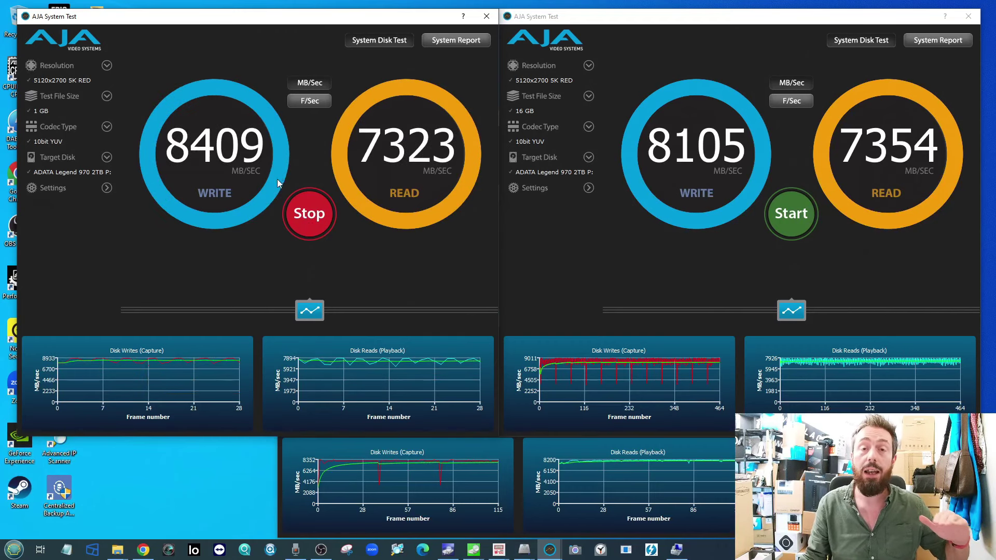
left_click(303, 207)
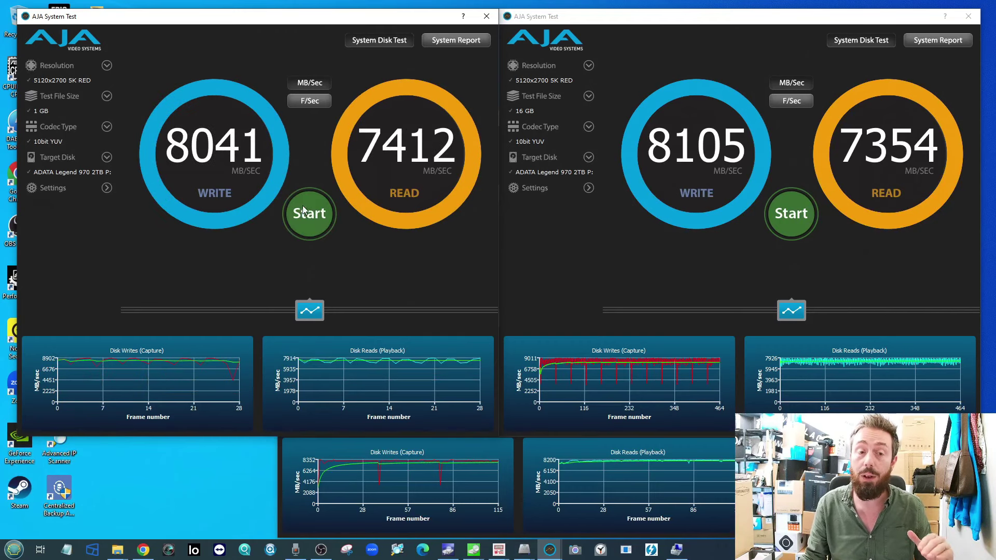
Bring the 4 GB AJA System Test window to the front and close the enlarged Disk Reads and Disk Writes graphs
left_click(596, 443)
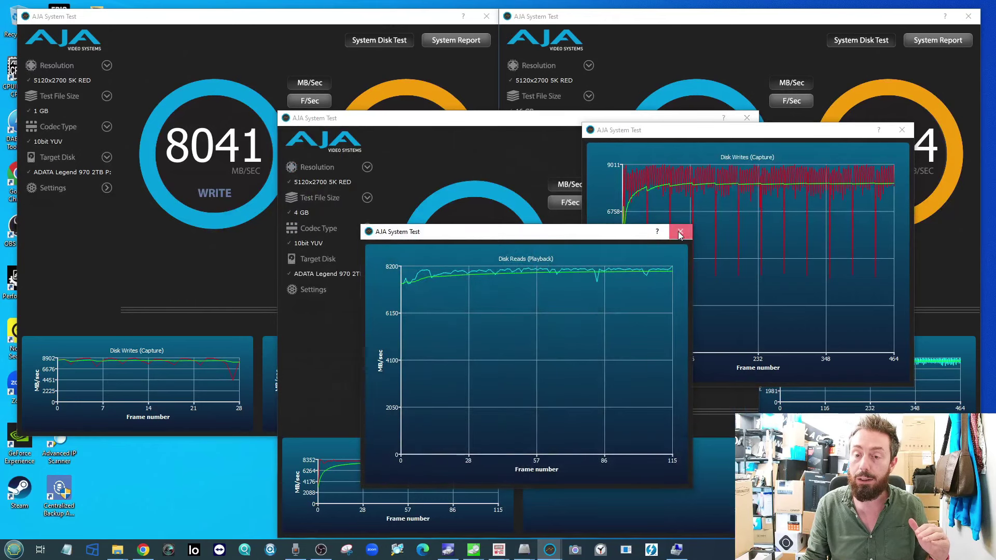
left_click(680, 233)
left_click(901, 130)
left_click(349, 212)
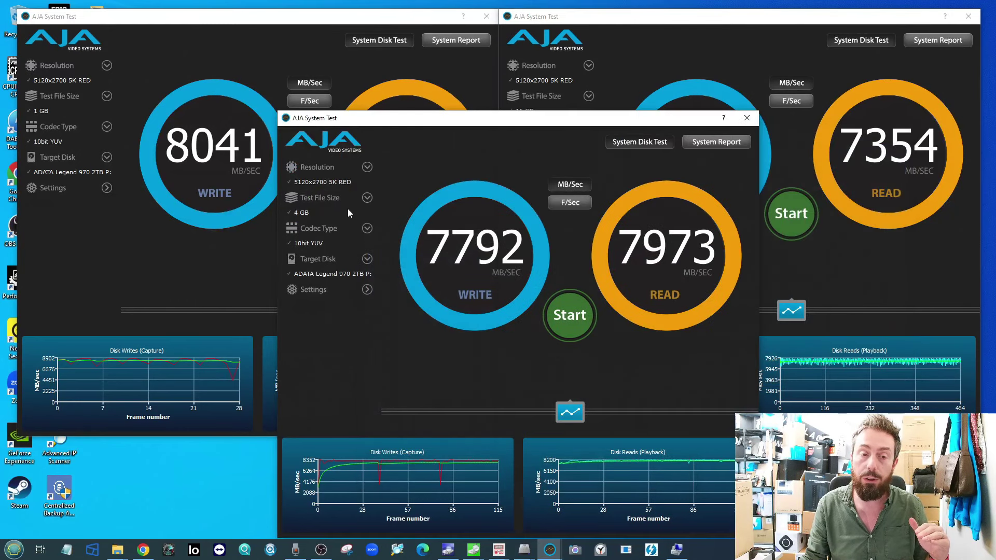
Set the 4 GB AJA disk test to run continuously, run it on the LEGEND 970 and stop it after repeated passes
left_click(367, 289)
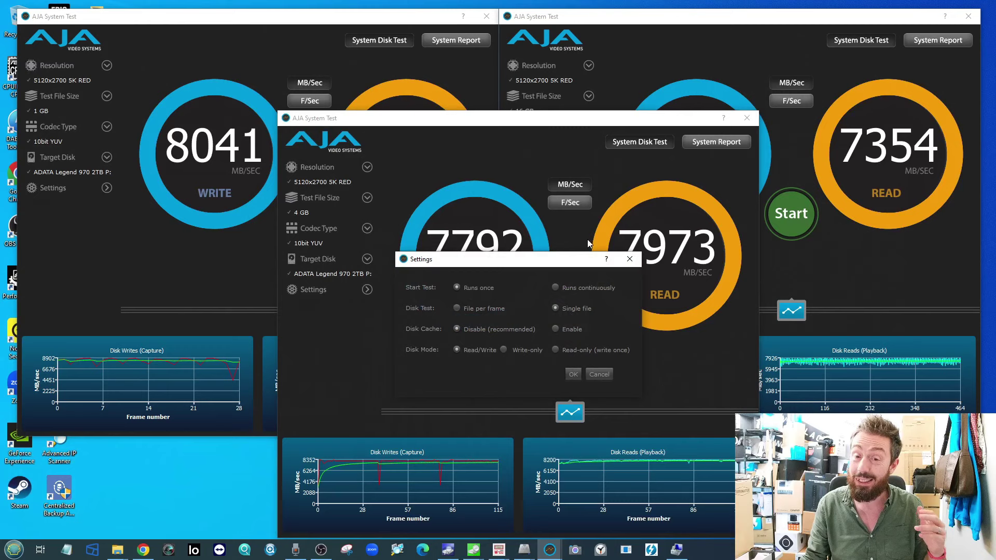
left_click(573, 374)
left_click(569, 317)
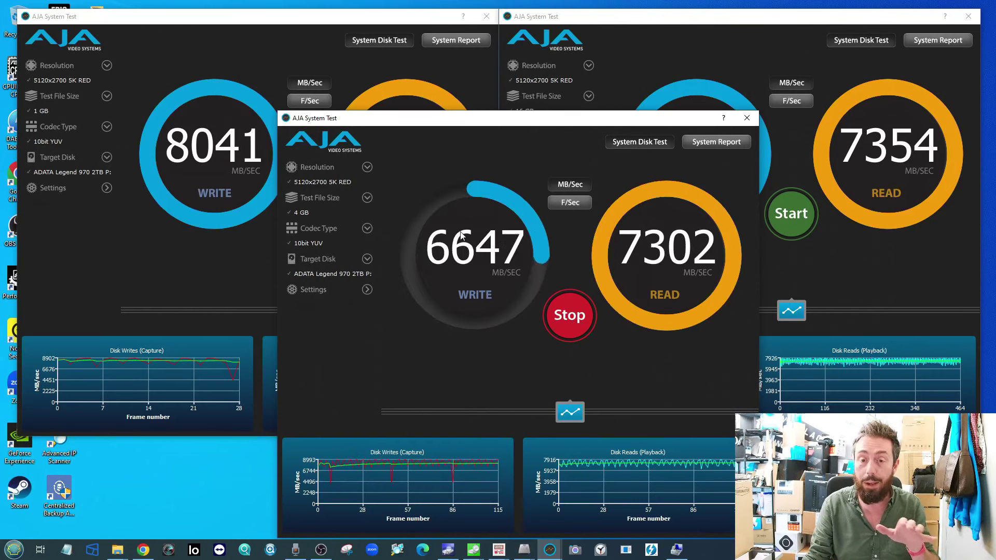
left_click(568, 314)
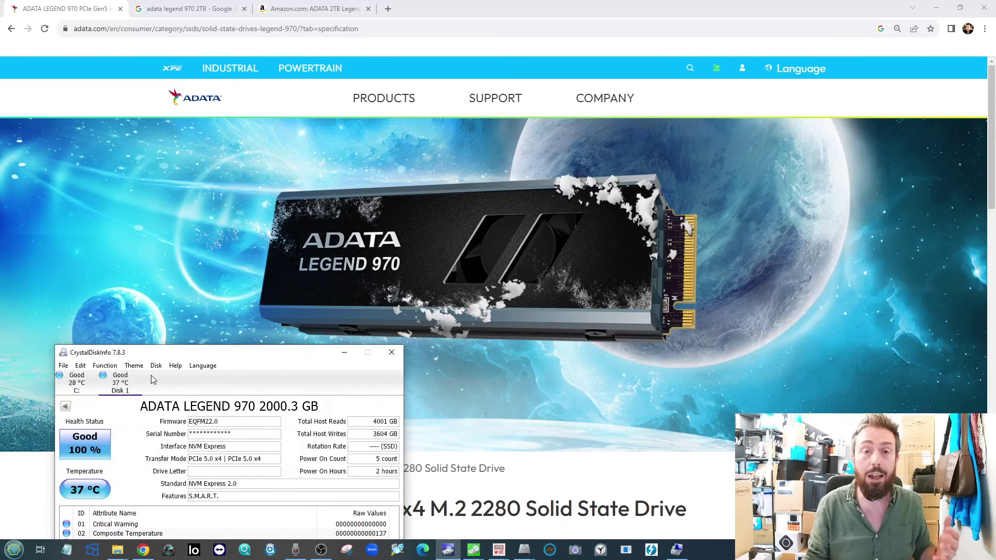
Check the 2TB LEGEND 970's prices in the Google results and Amazon listing in the browser, and return to the ADATA product page
left_click(150, 8)
scroll(363, 267, "down", 4)
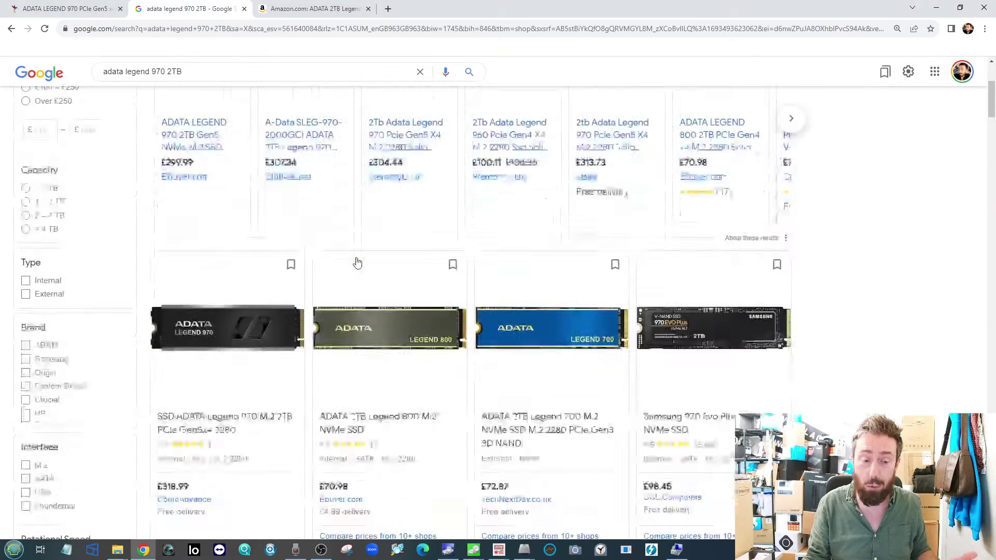
left_click(306, 9)
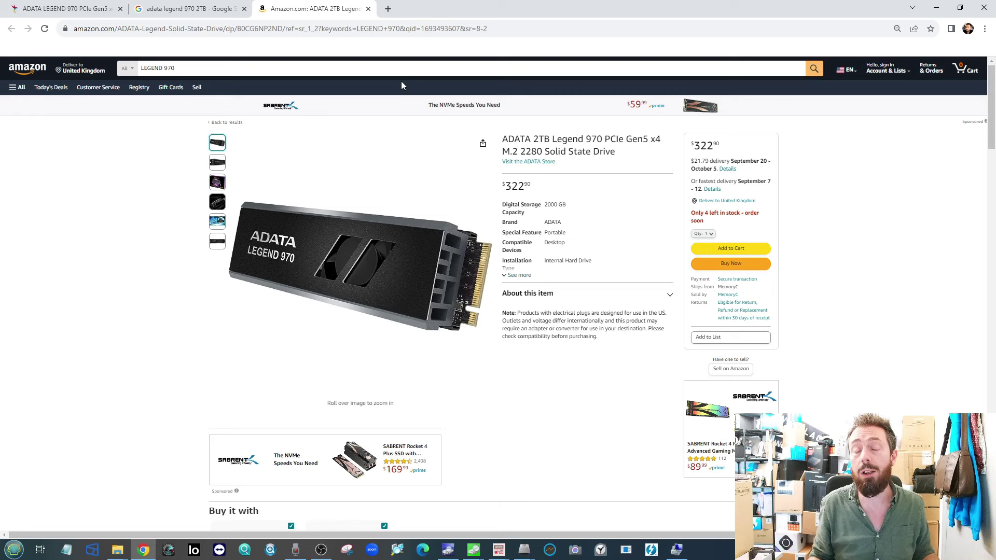
mouse_move(401, 137)
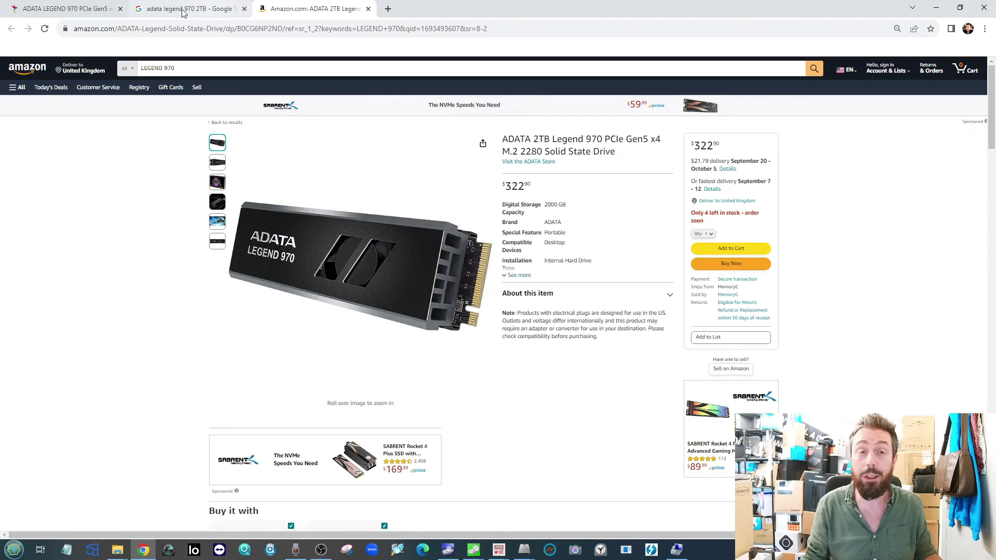
left_click(99, 8)
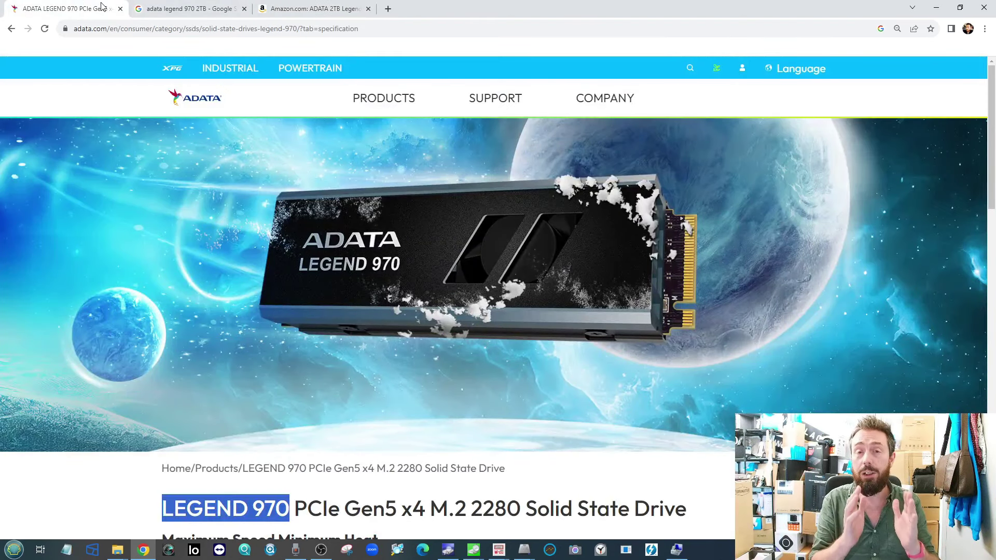